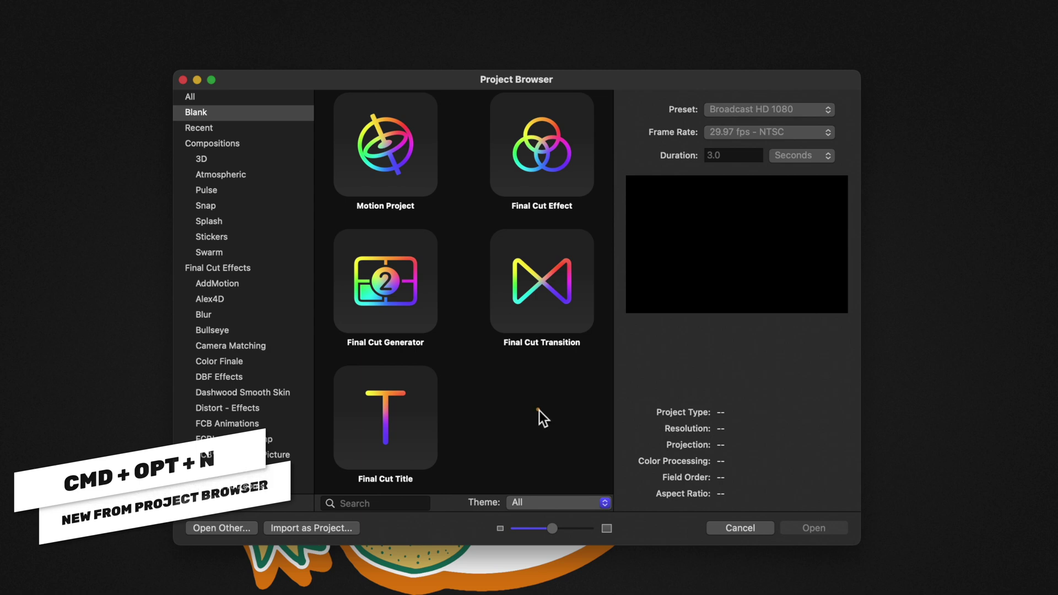
Create a blank Final Cut Transition project lasting 2 seconds.
click(518, 276)
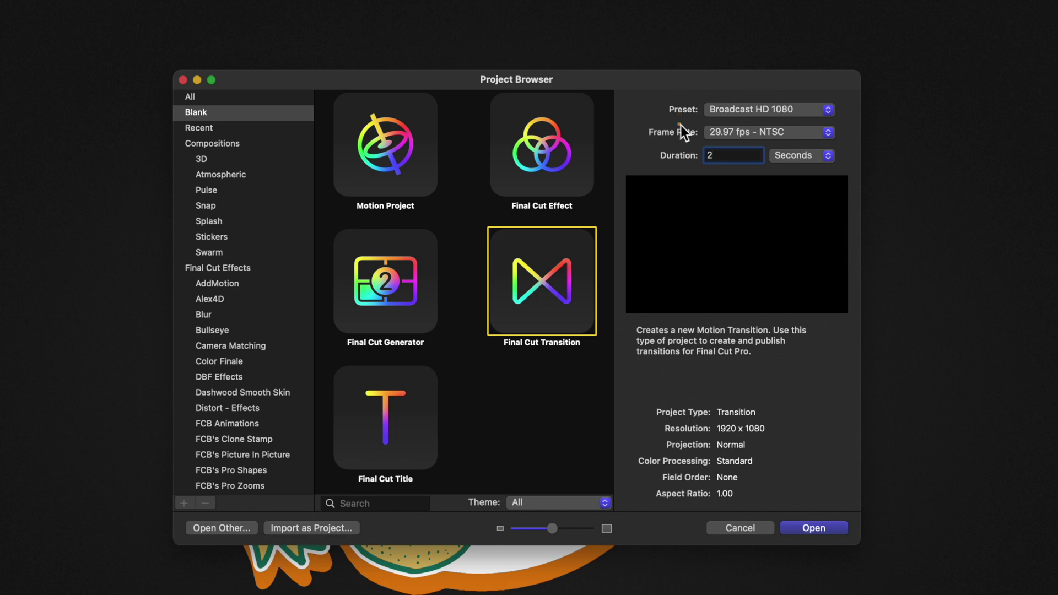
click(814, 527)
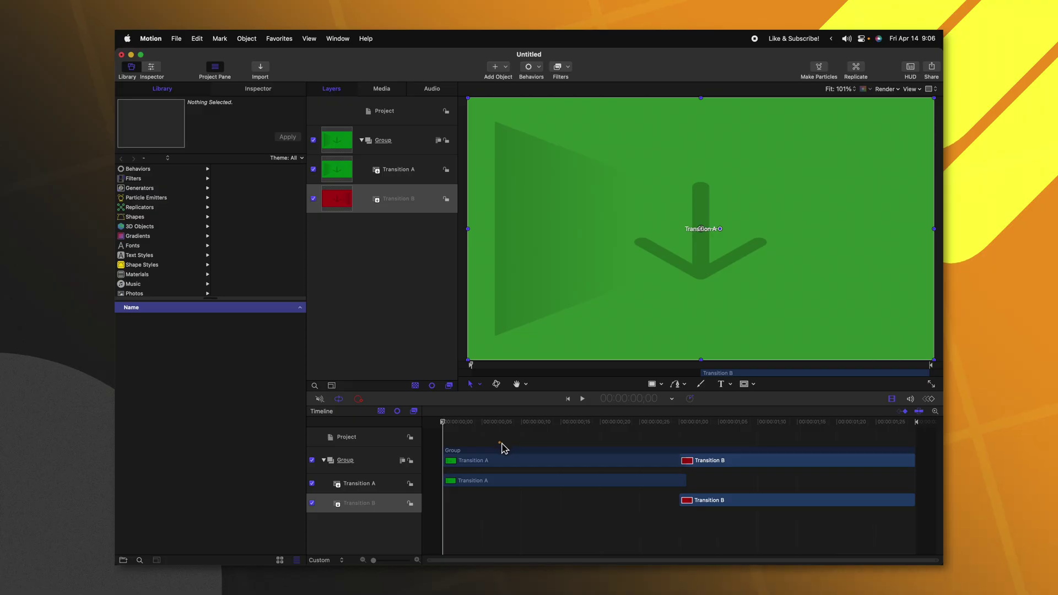
Start Transition B at frame 0, extend Transition A to the last frame, and adjust its rotation.
key(i)
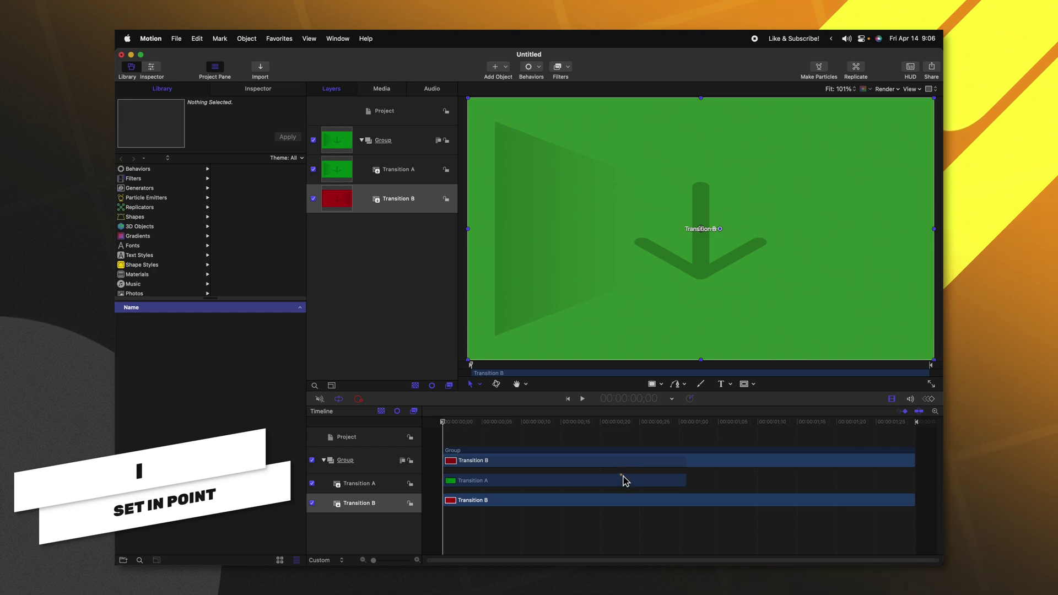
click(590, 482)
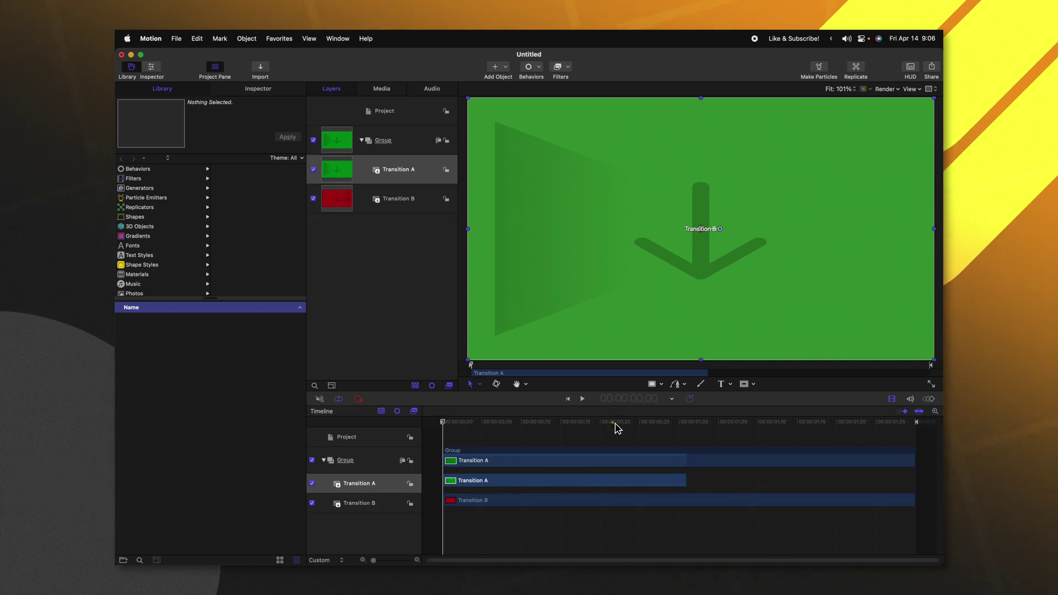
drag(617, 428, 933, 406)
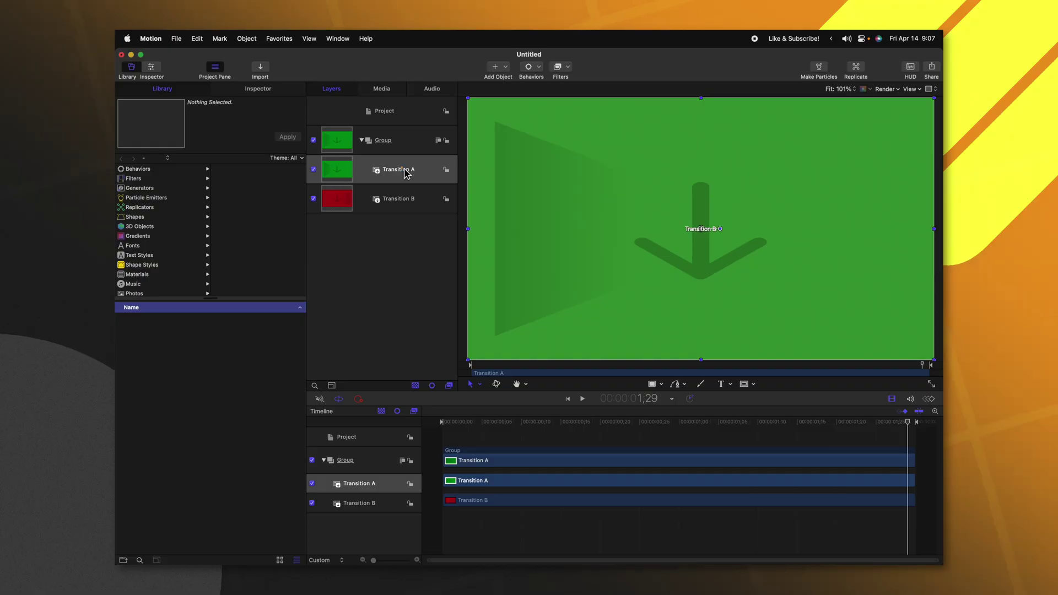
click(285, 90)
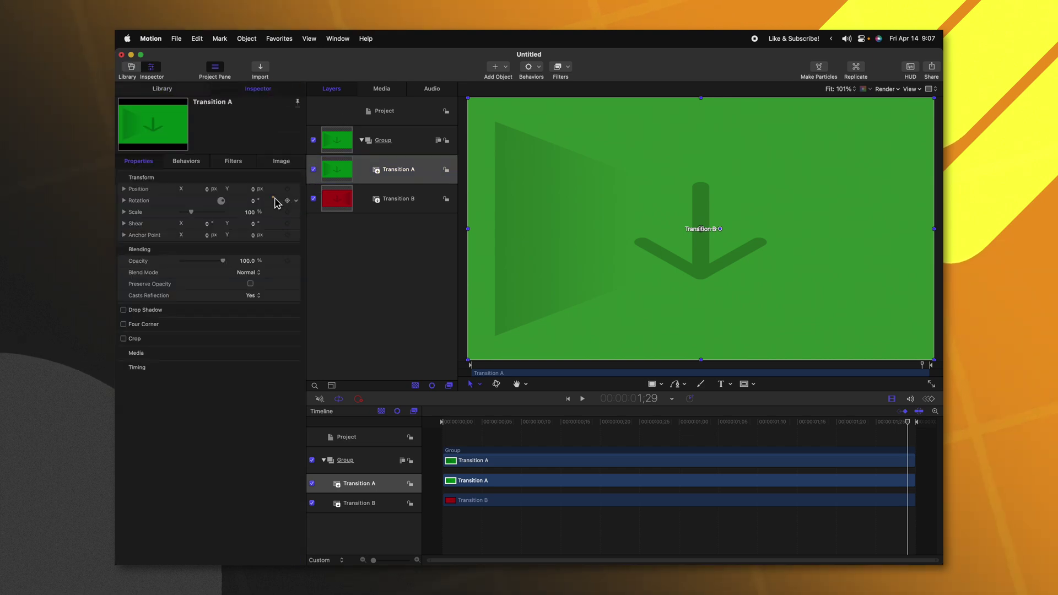
drag(253, 205, 268, 205)
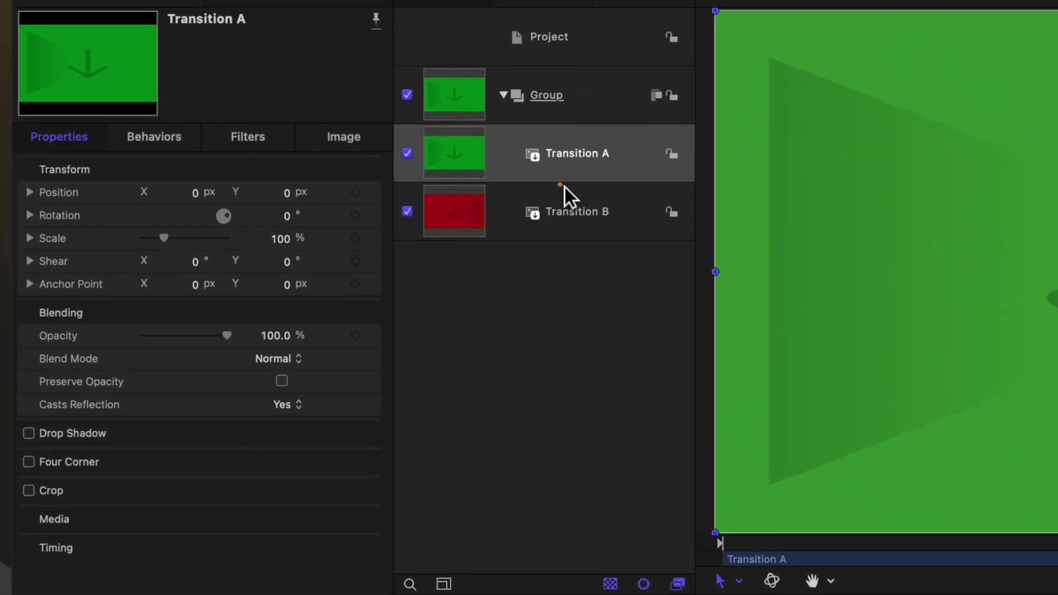
right_click(394, 179)
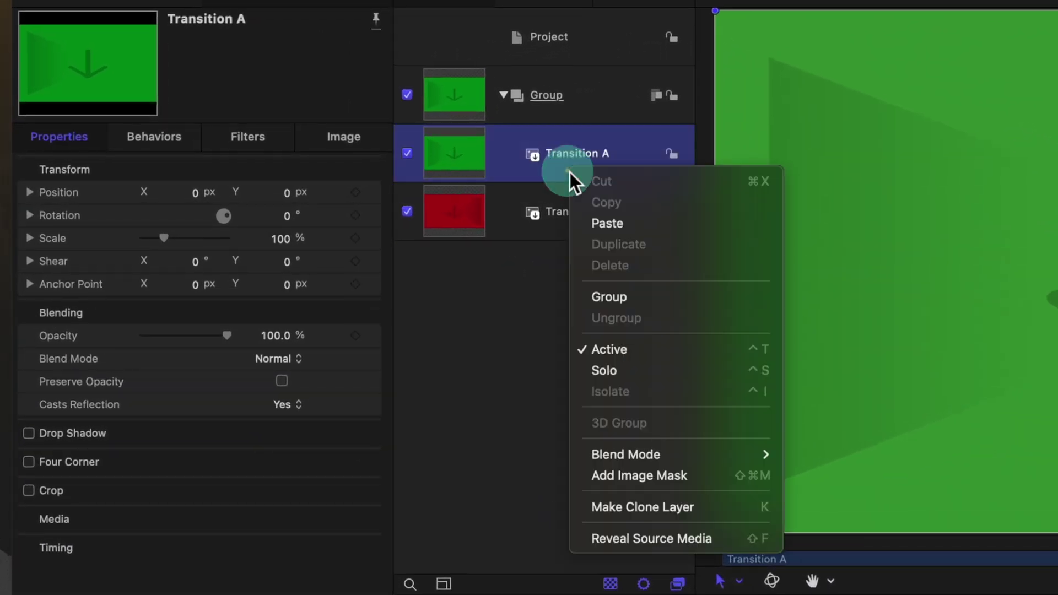
Wrap Transition A in a new group and add a Kaleidotile filter to that group.
click(609, 295)
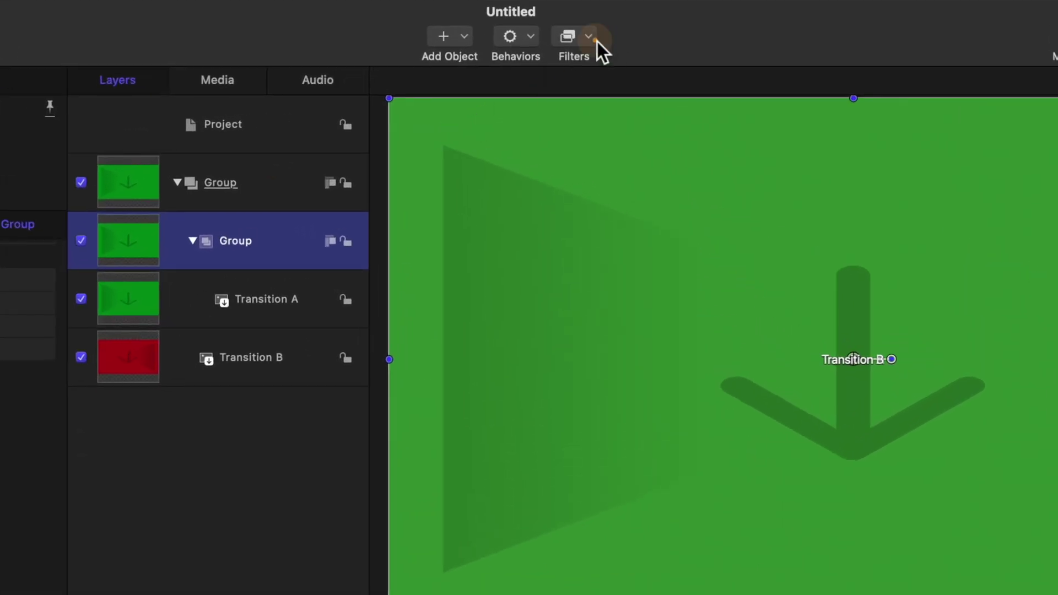
click(596, 39)
mouse_move(690, 480)
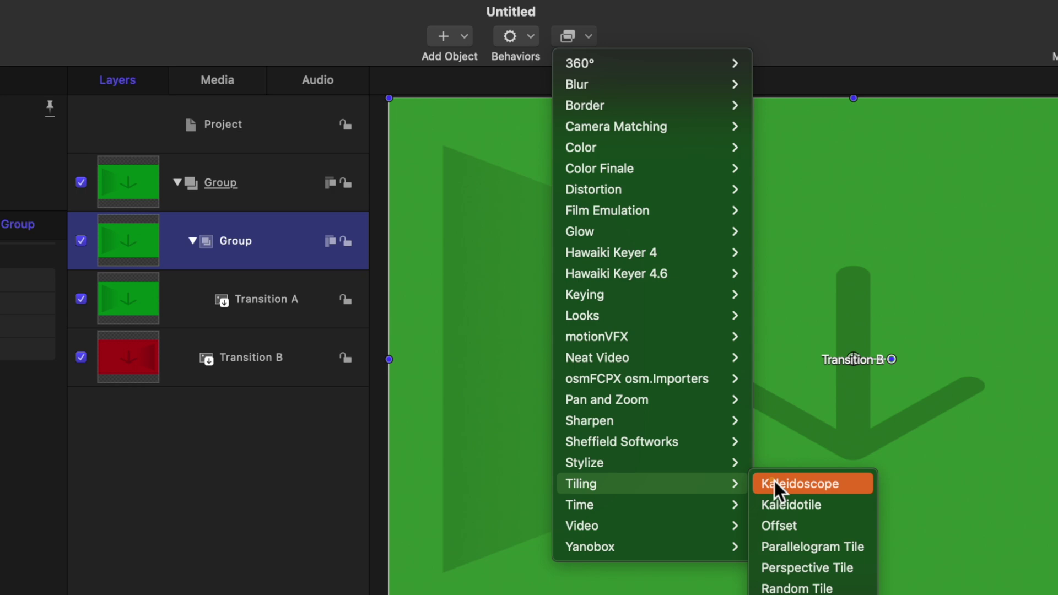
click(785, 502)
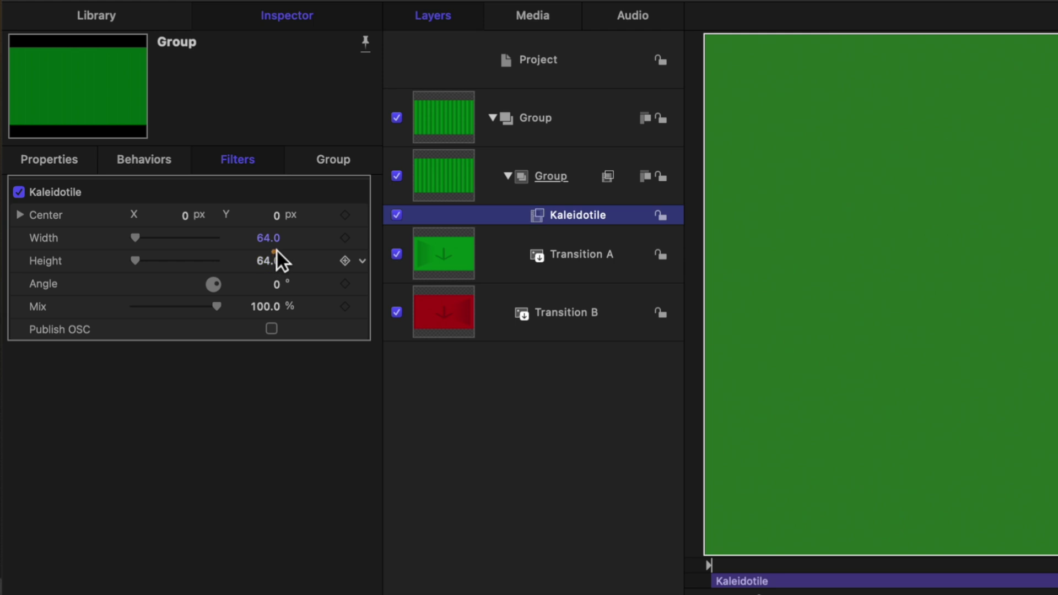
Set the Kaleidotile width to 960 and height to 640.
click(270, 241)
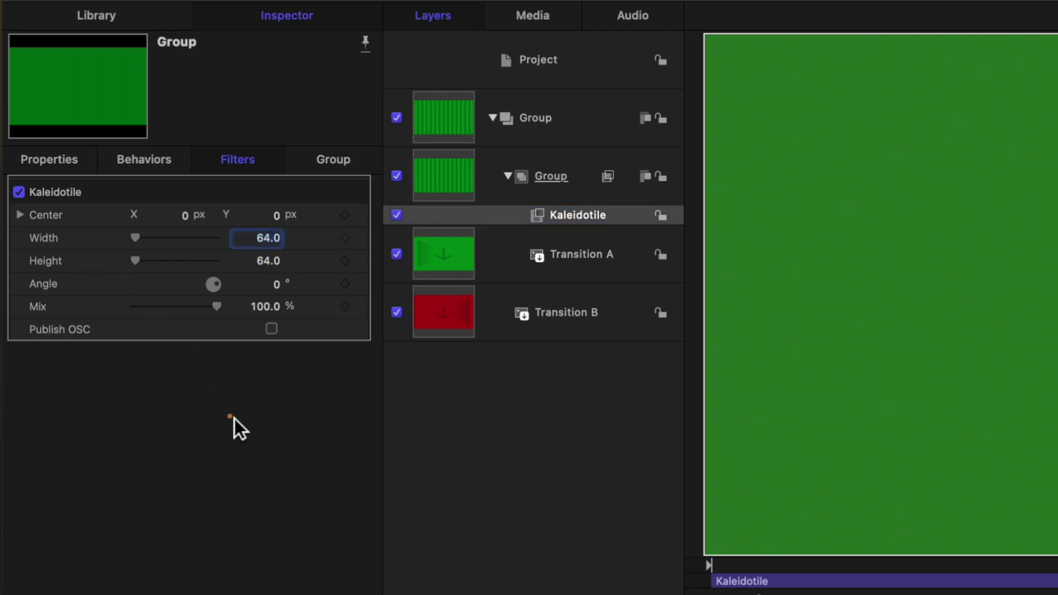
text(960)
key(Return)
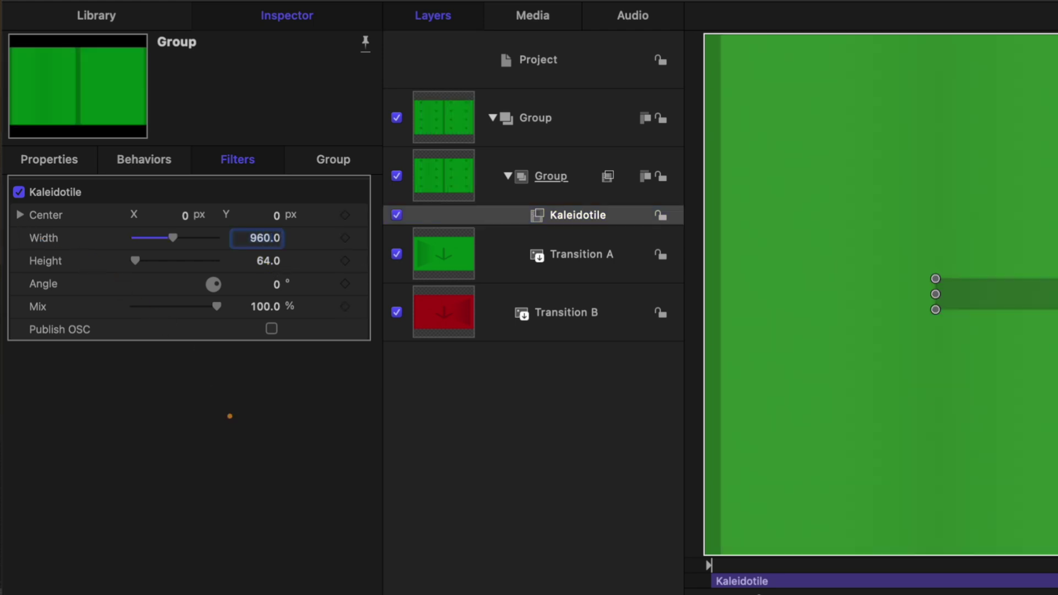
click(270, 261)
text(640)
key(Return)
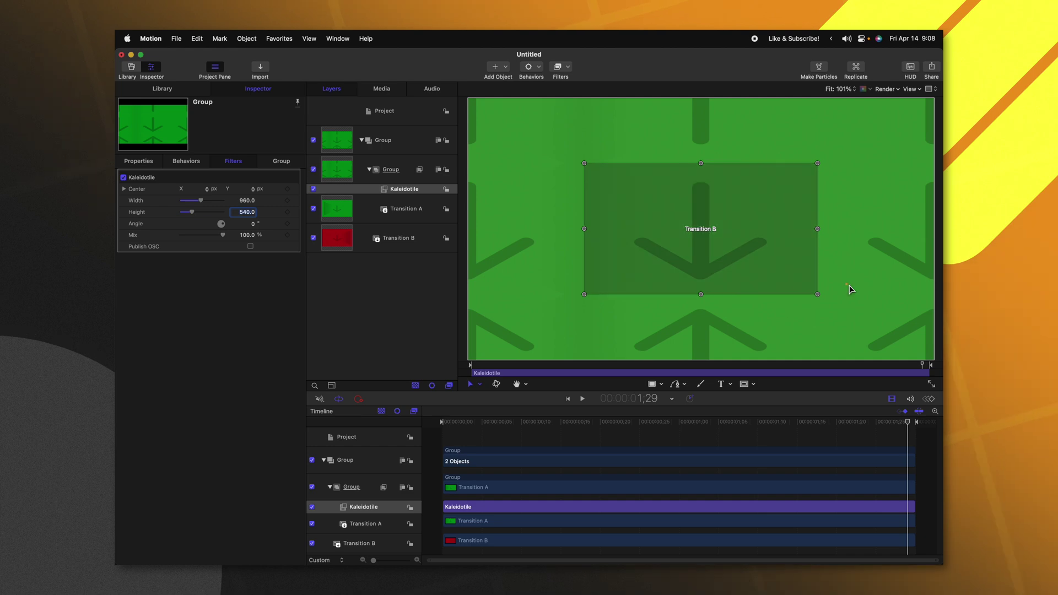
click(418, 220)
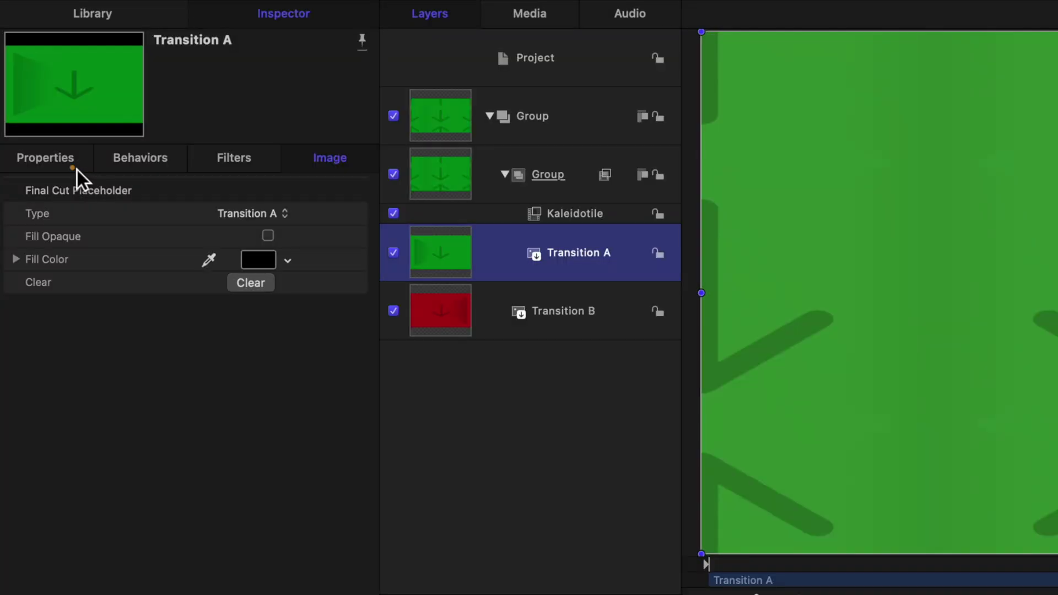
Scale Transition A down to 50%.
click(52, 158)
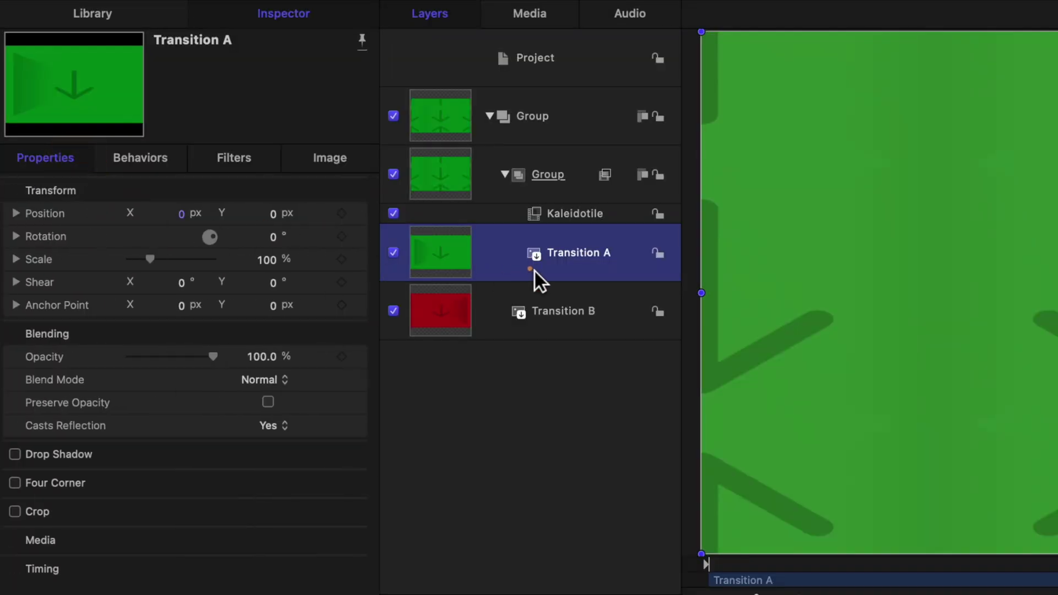
click(269, 266)
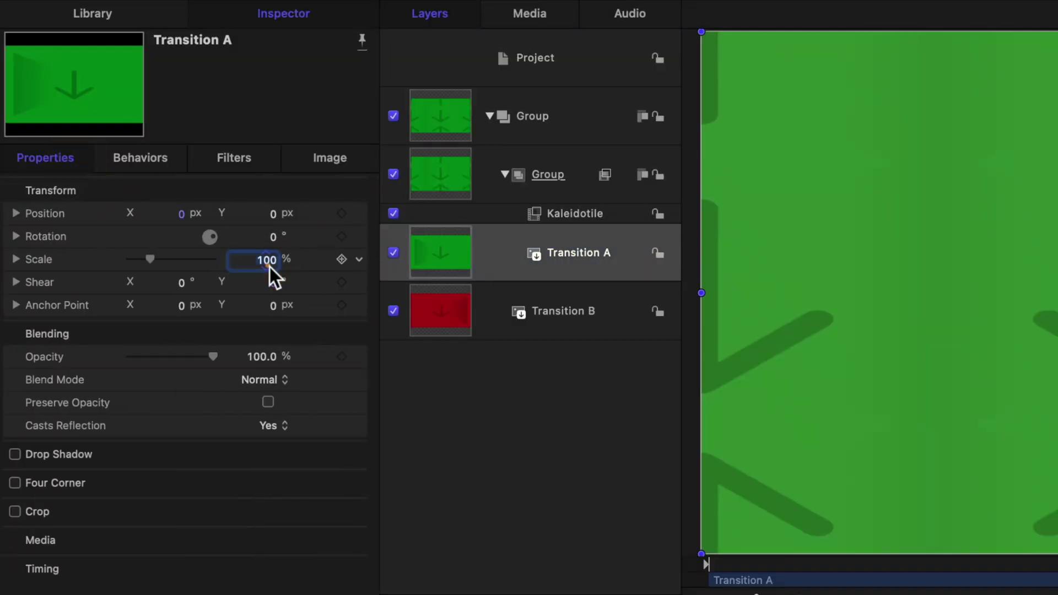
text(50)
key(Return)
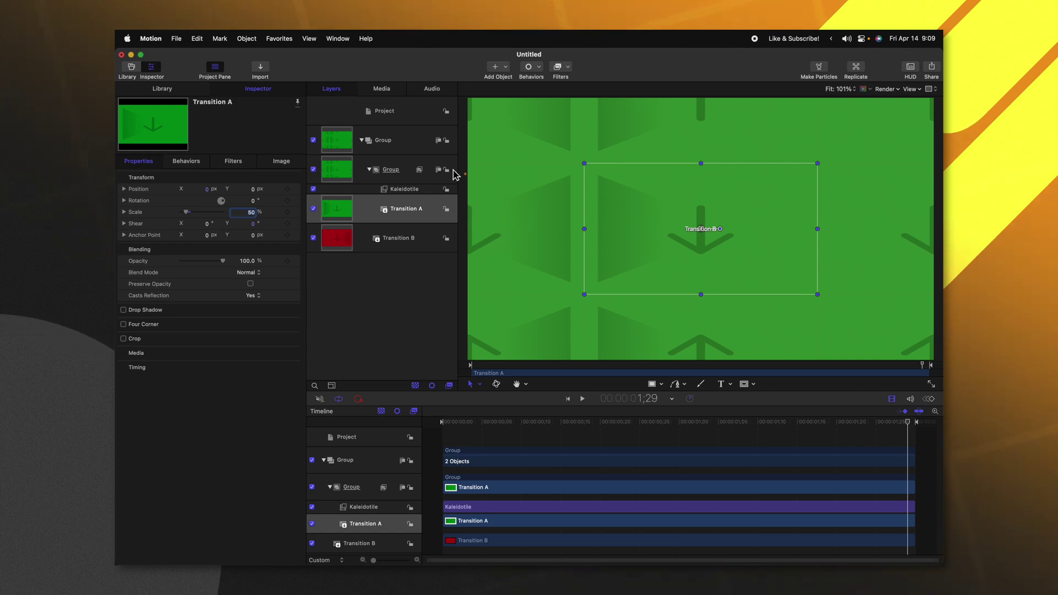
Scale the Kaleidotile group to 200% and rotate it to about 18°.
click(389, 176)
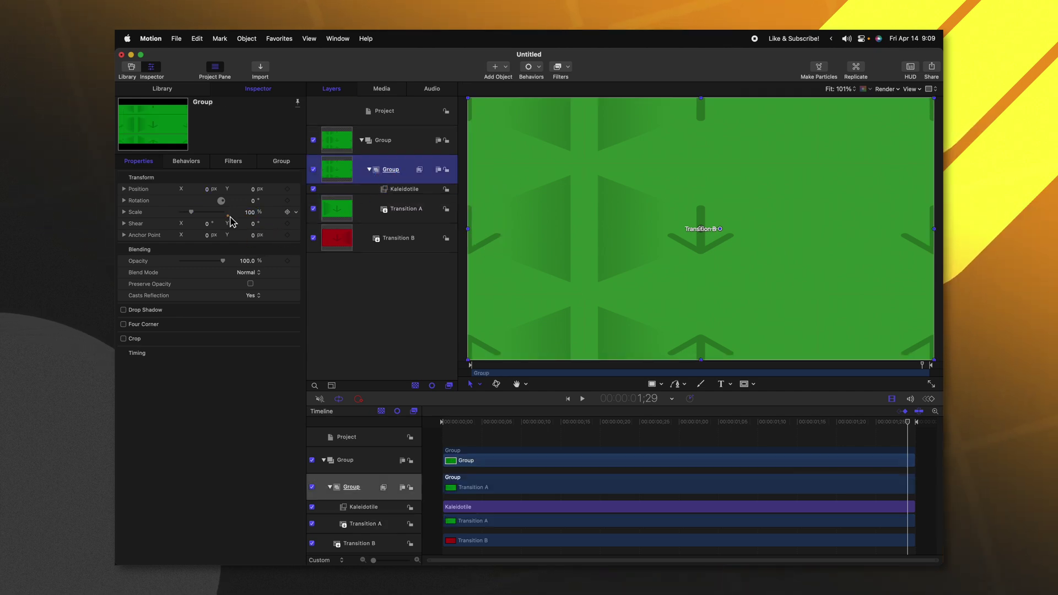
double_click(250, 212)
text(200)
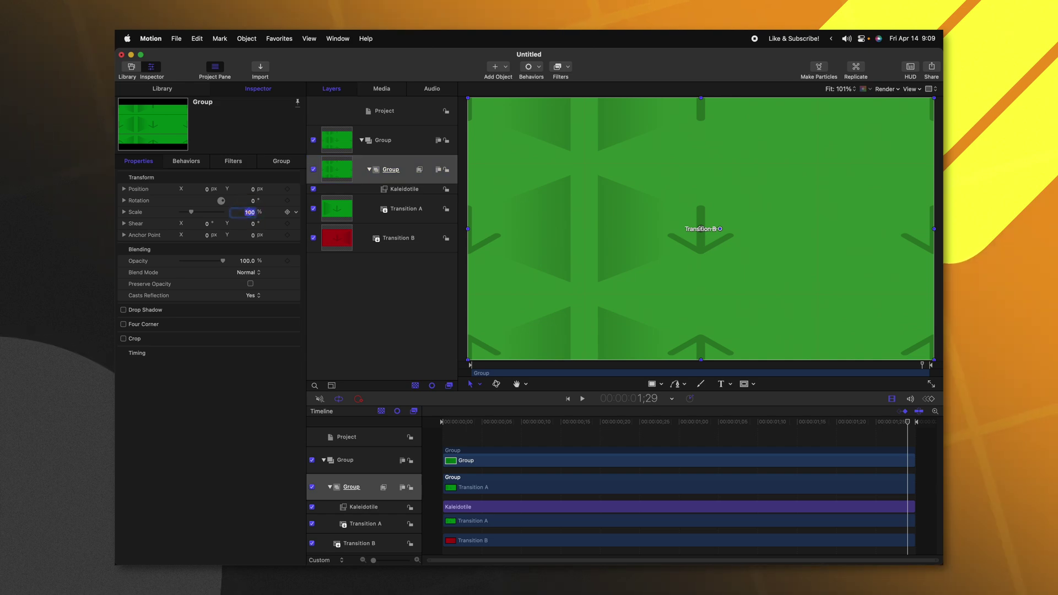
key(Return)
key(super+minus)
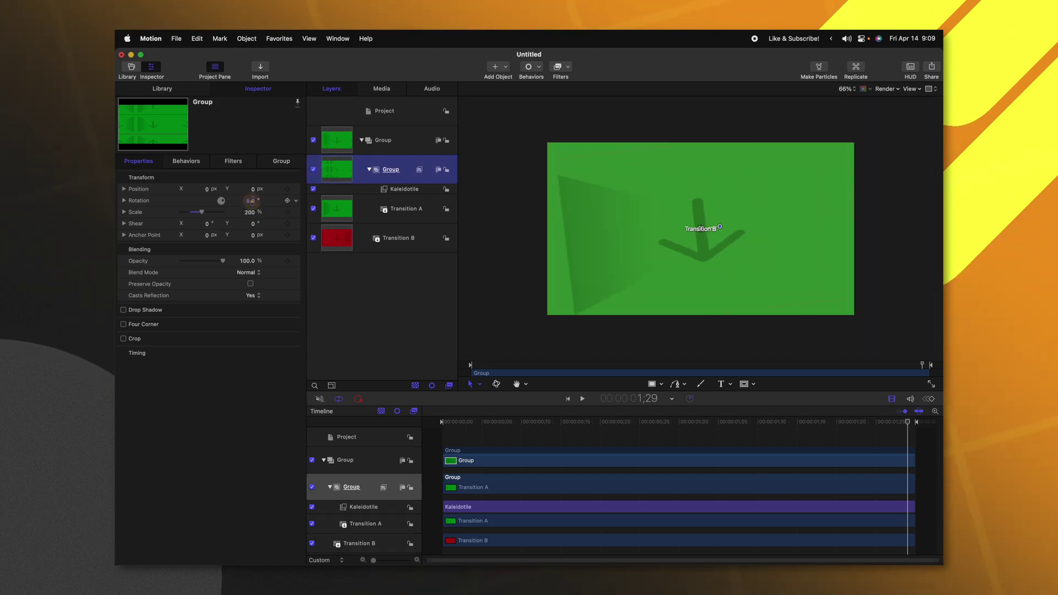
drag(251, 201, 262, 200)
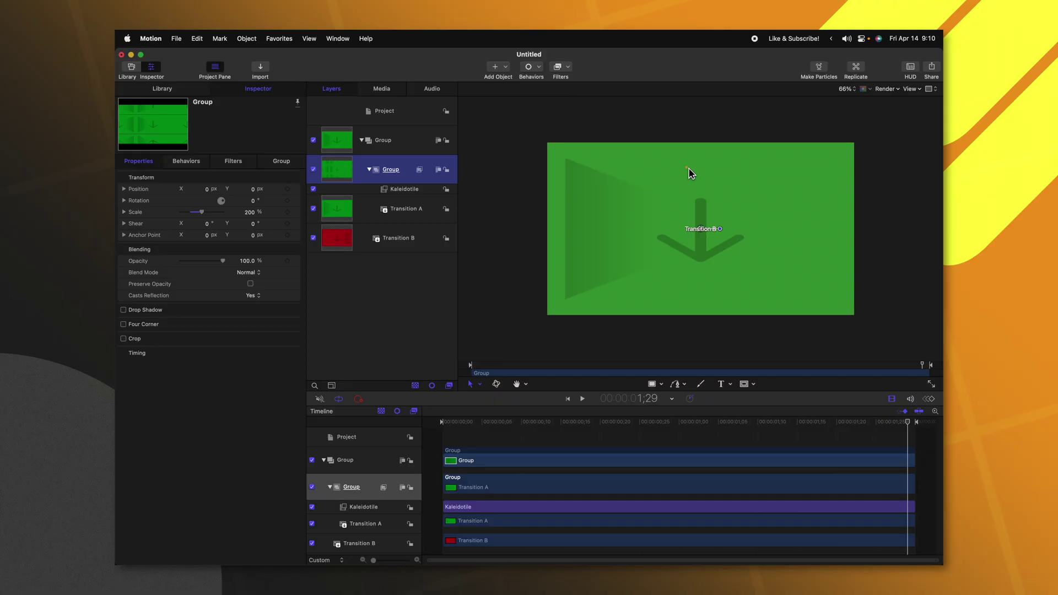
Group Transition B into Group 1 and paste a copy of the Kaleidotile filter onto it.
click(407, 236)
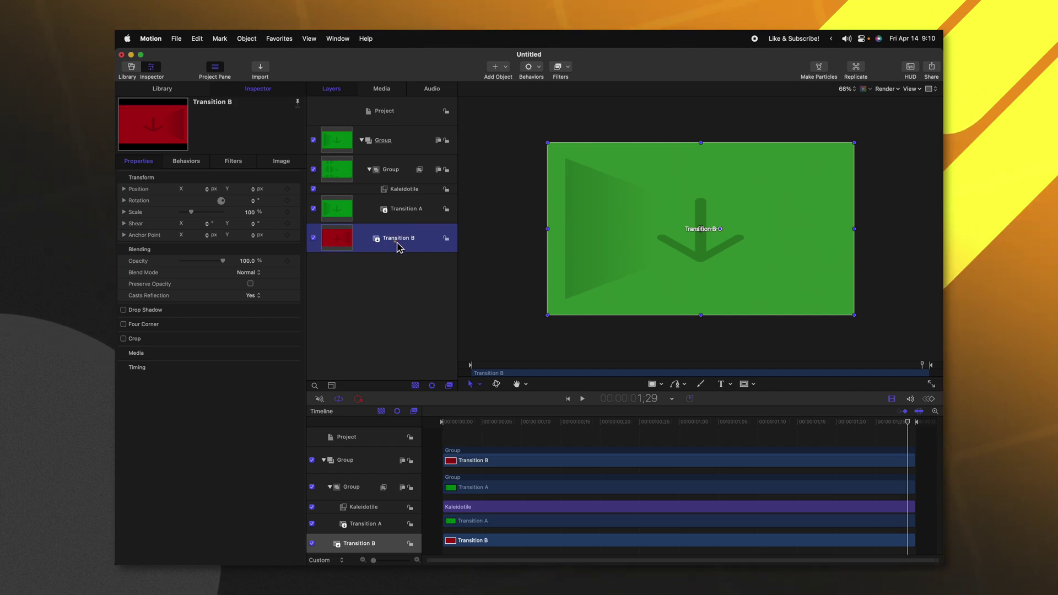
right_click(396, 242)
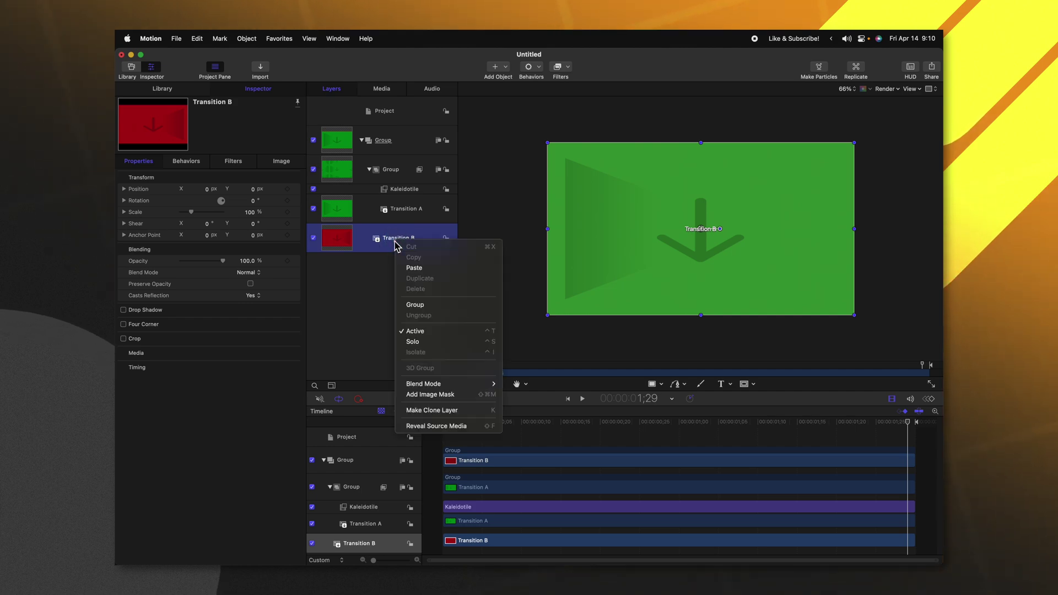
click(427, 307)
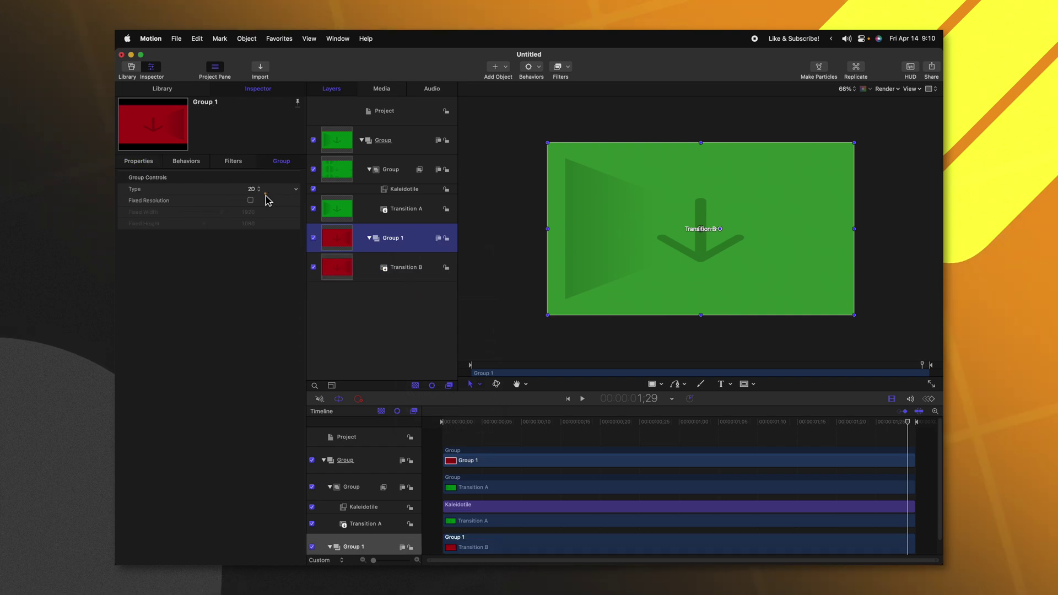
click(405, 189)
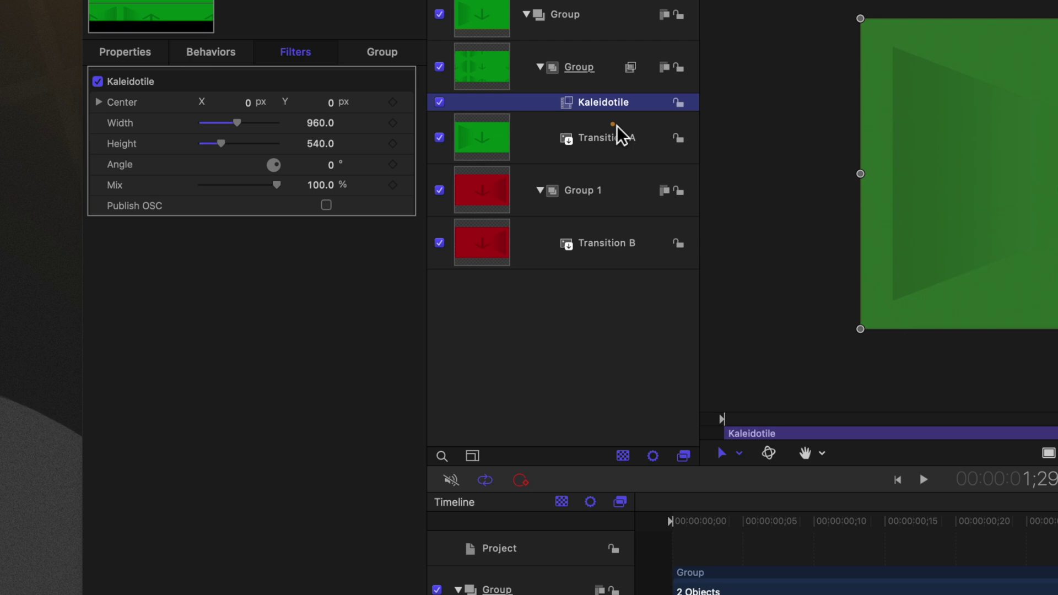
click(606, 184)
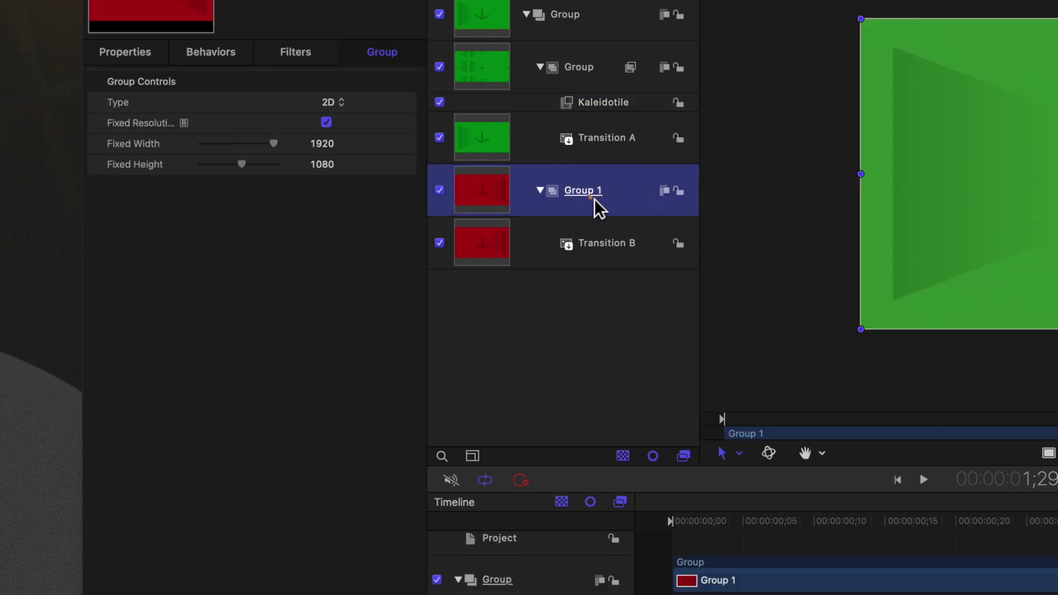
key(super+v)
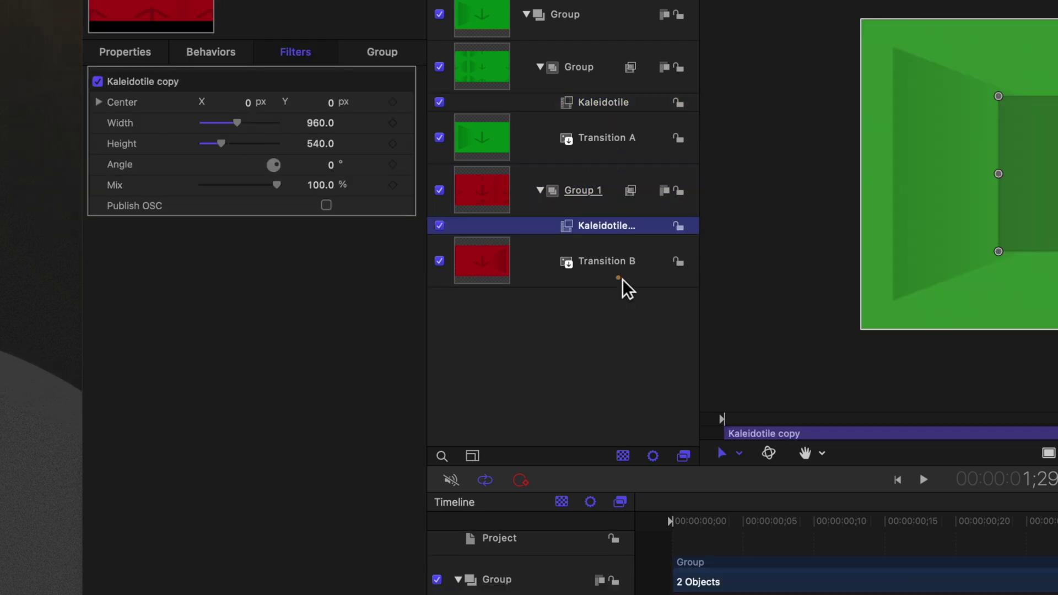
Set Transition B's scale to 50%, then select Group 1's scale for editing.
click(608, 282)
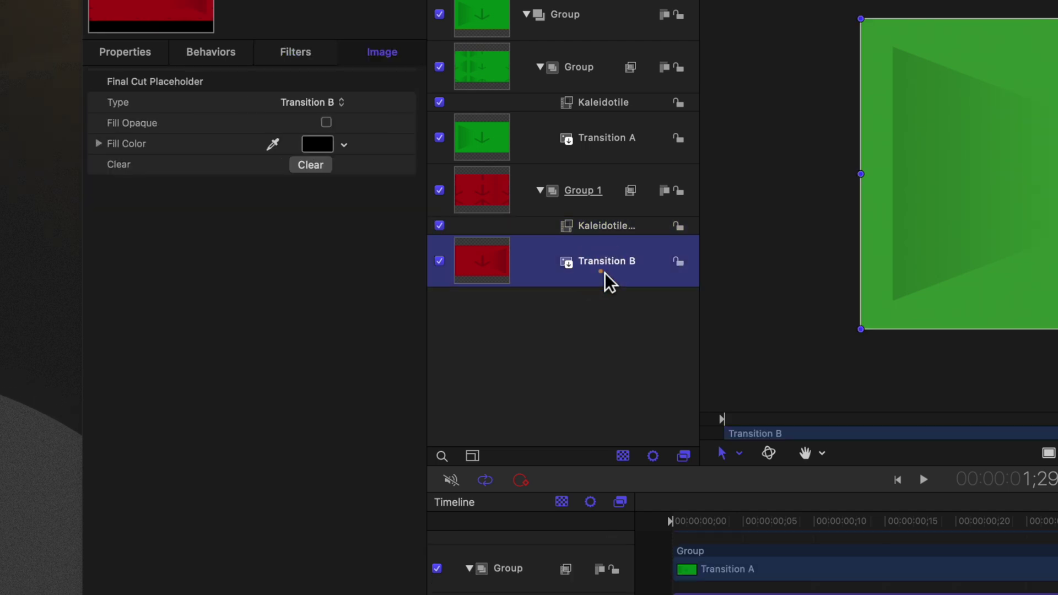
click(111, 53)
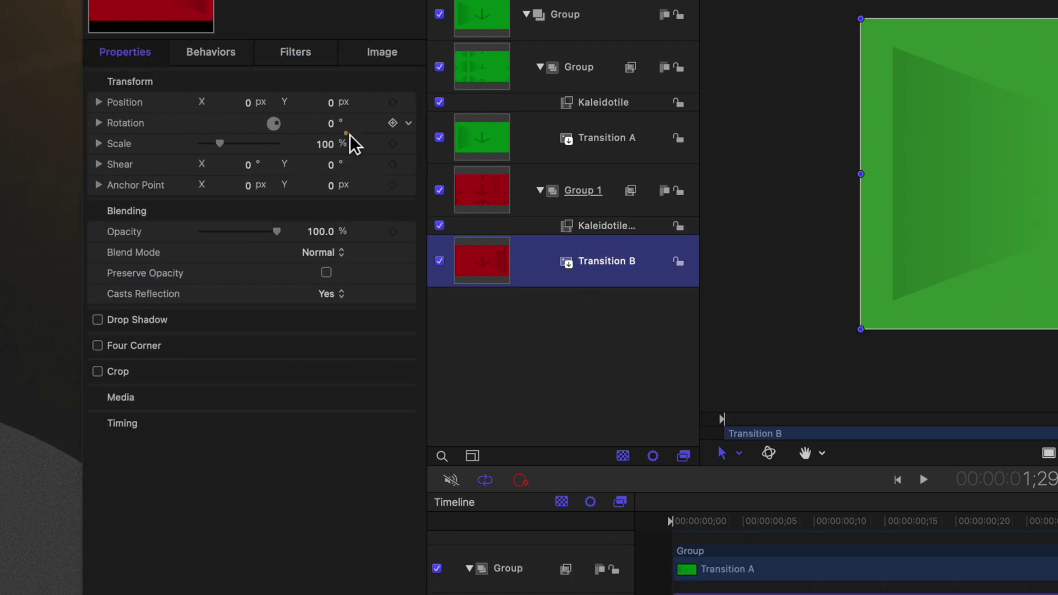
click(326, 145)
key(Return)
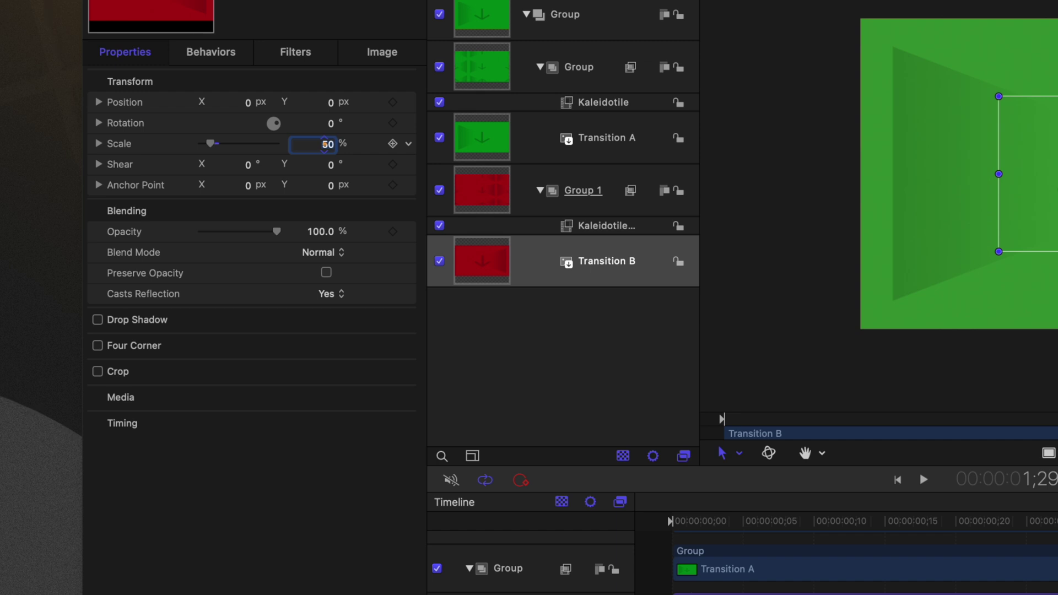
click(521, 278)
click(573, 198)
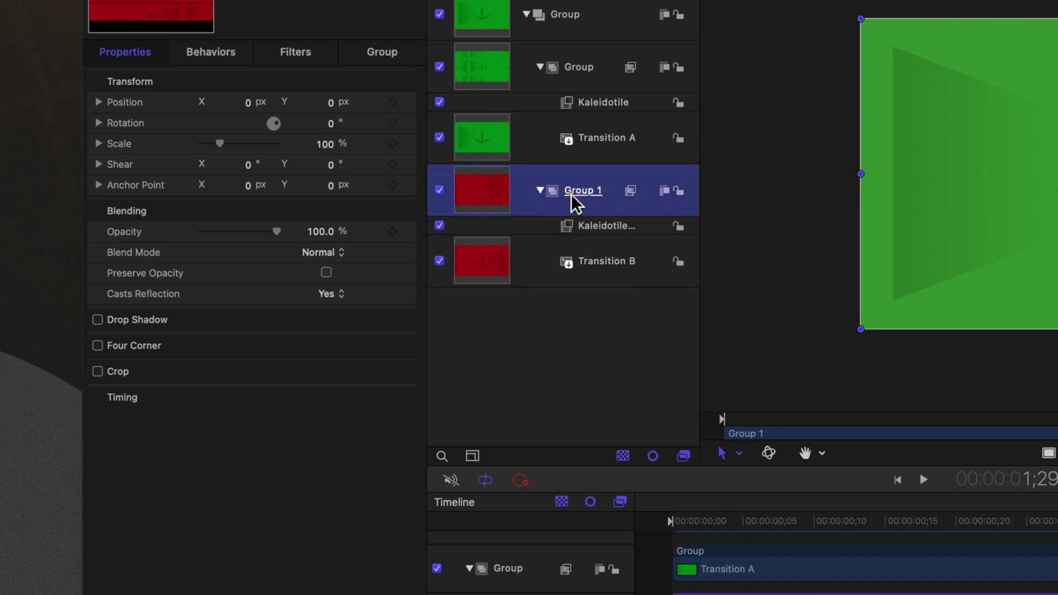
click(326, 145)
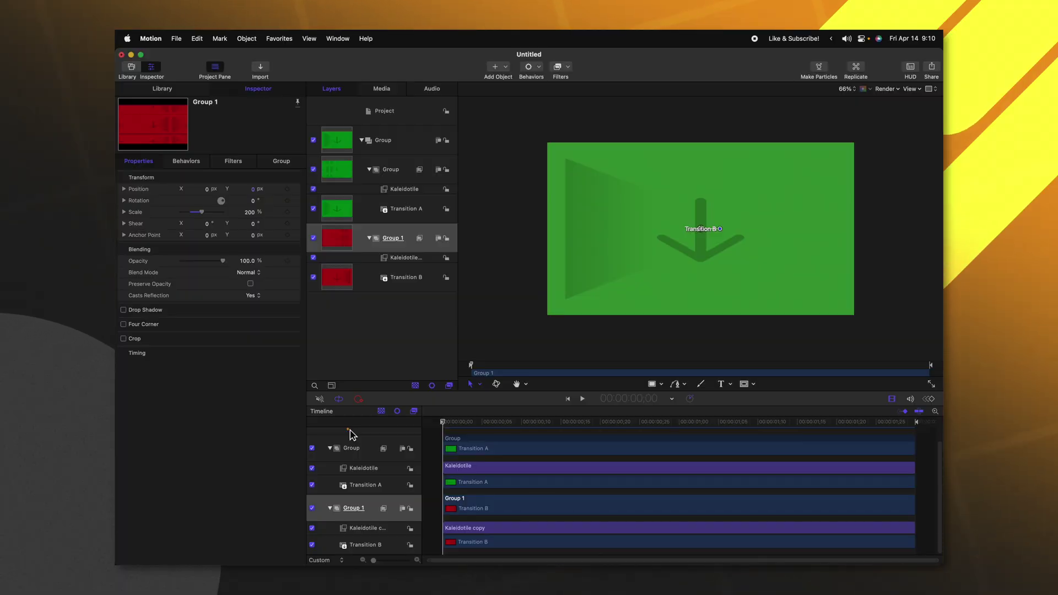
Keyframe the inner group's opacity from 100% at the start to 0% at the last frame, then preview.
click(361, 170)
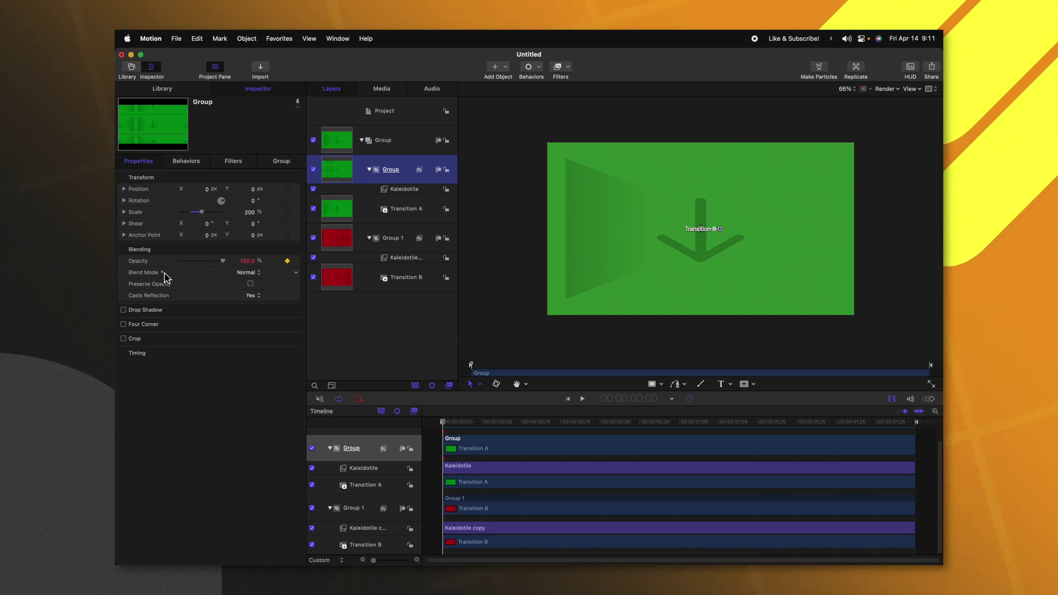
drag(493, 423, 914, 468)
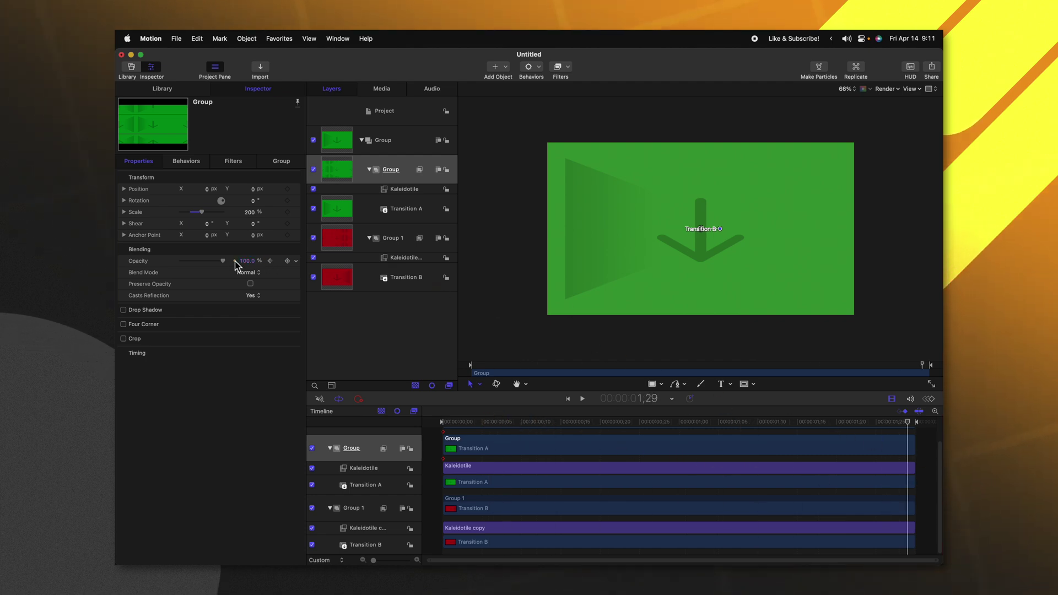
drag(224, 266, 117, 276)
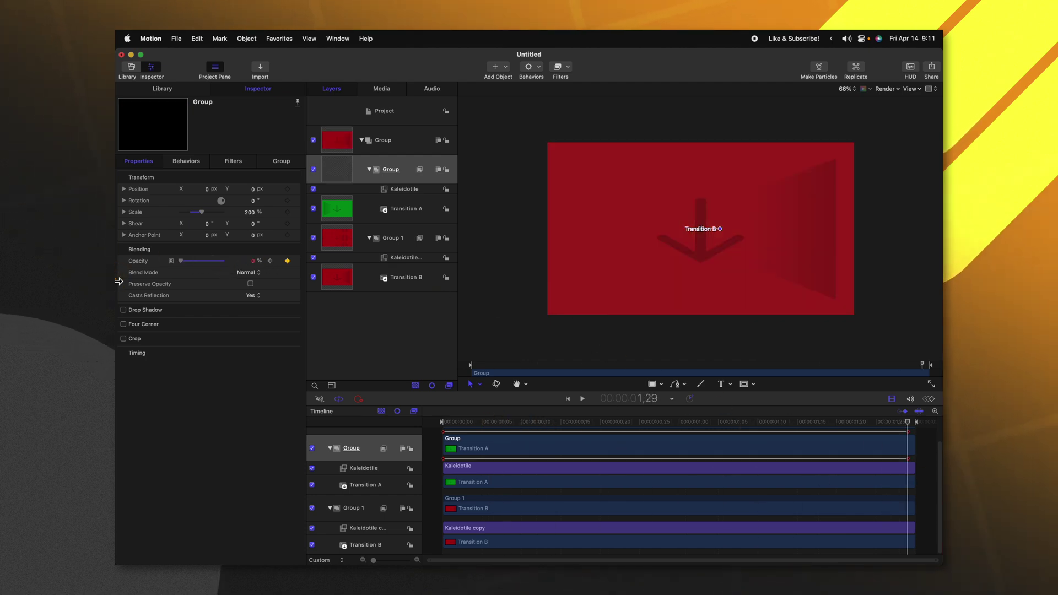
click(475, 422)
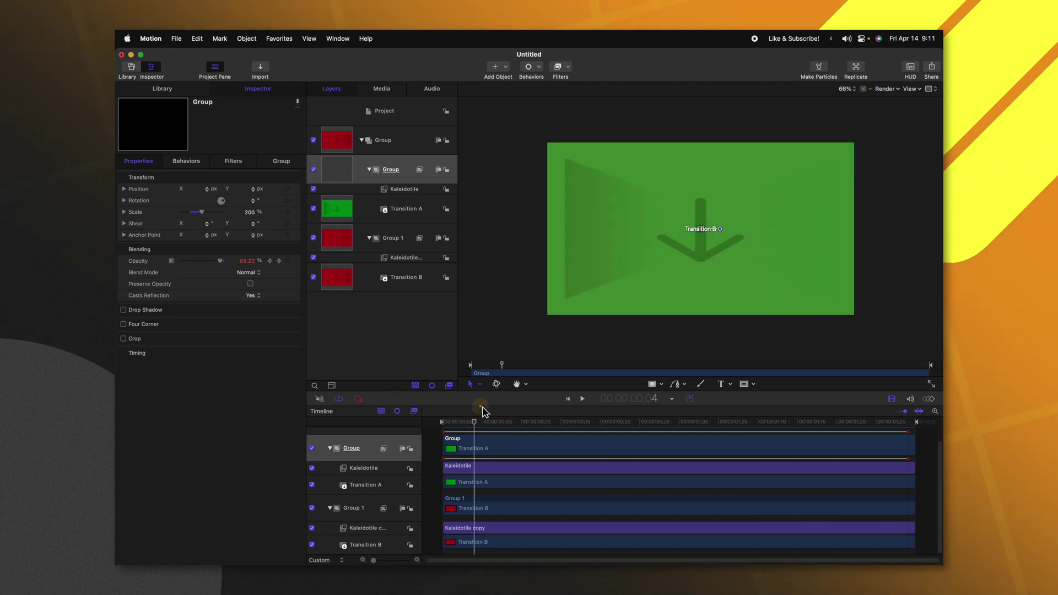
drag(632, 415, 414, 396)
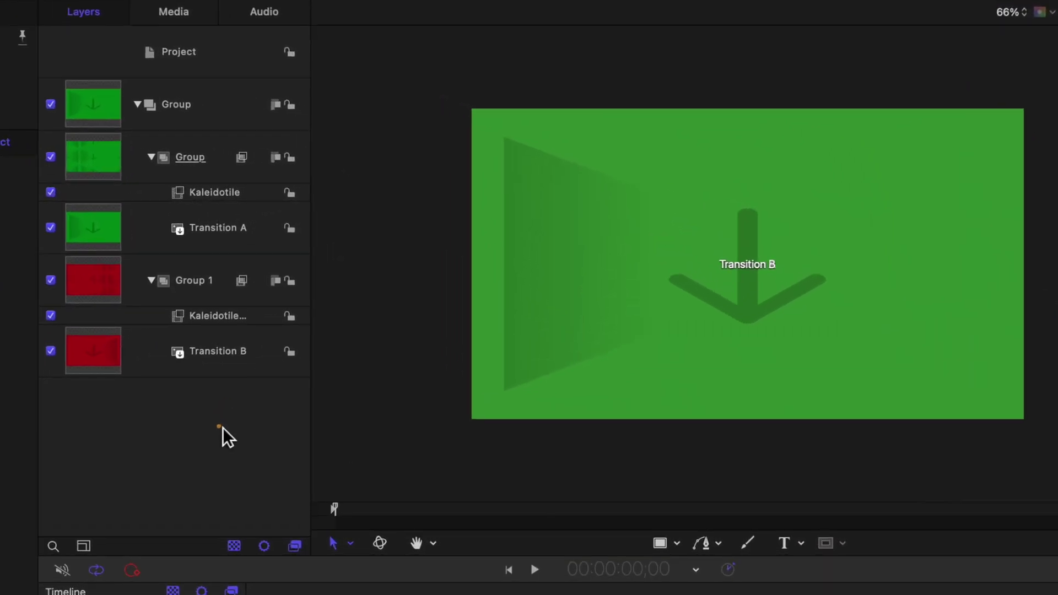
Rename the two nested groups Transition A Group and Transition B Group.
click(198, 167)
click(198, 167)
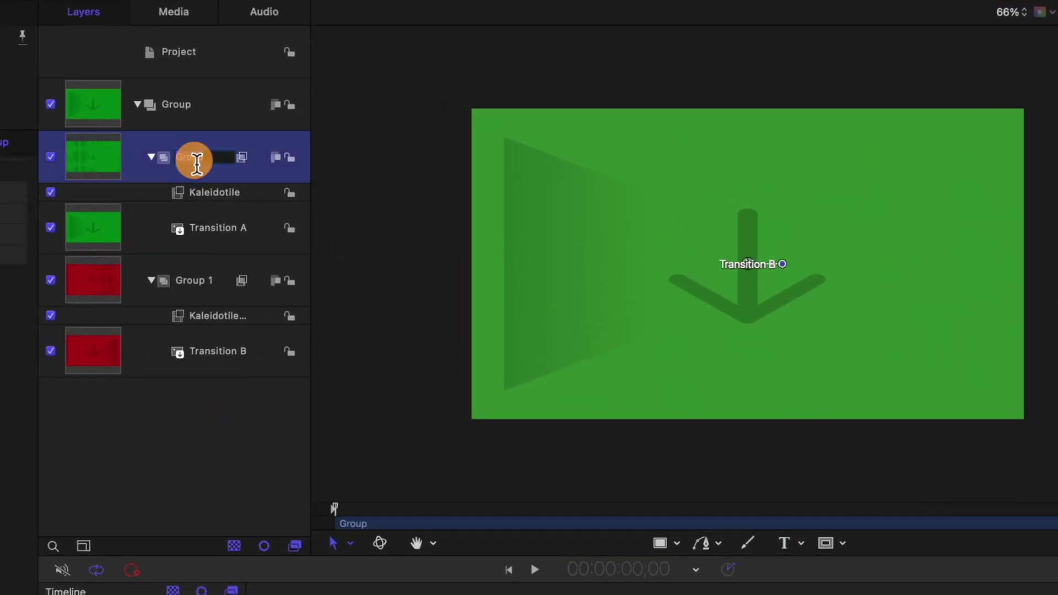
text(Transition...)
click(211, 281)
click(209, 282)
text(Transition B)
key(Return)
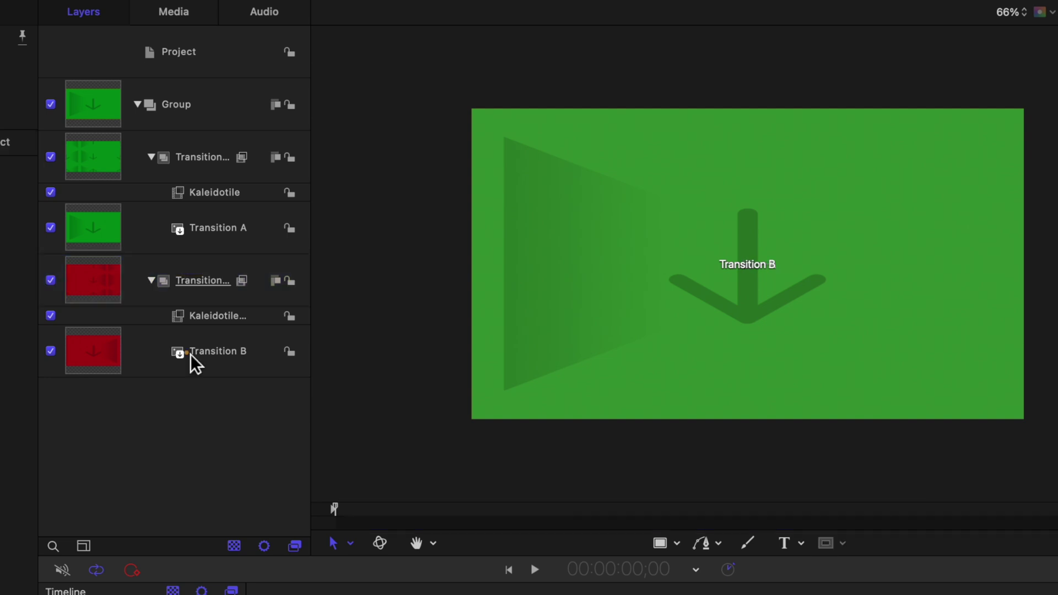
Collapse both renamed groups and adjust the group layer options.
click(154, 157)
click(151, 209)
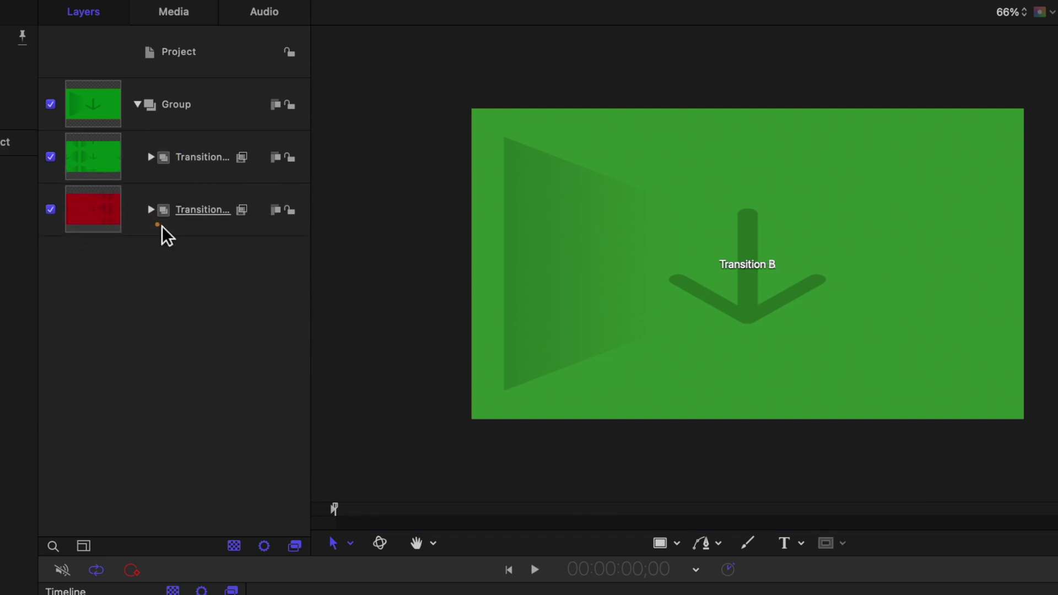
right_click(210, 106)
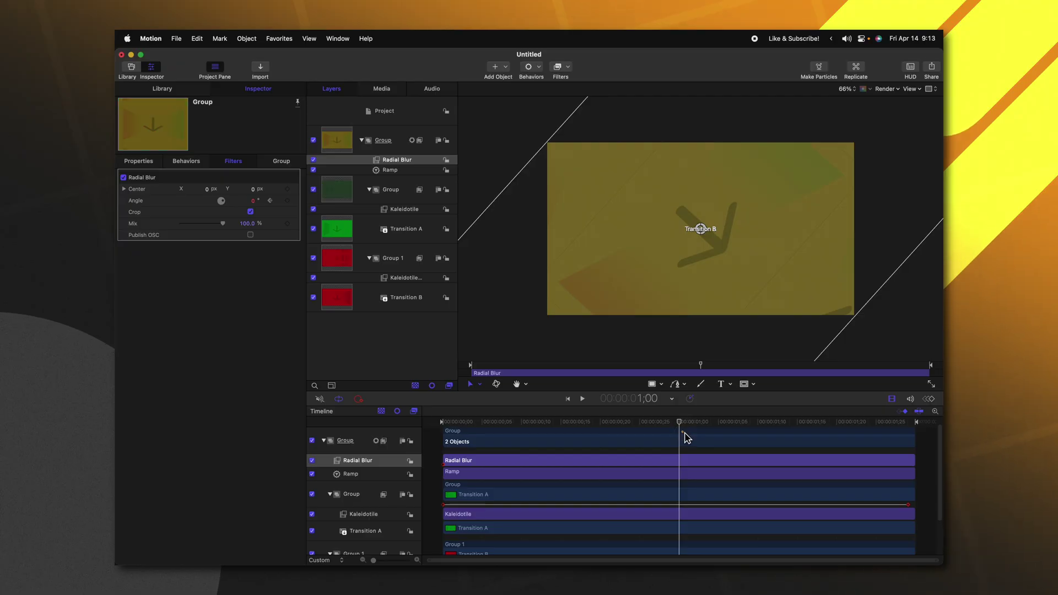
drag(248, 204, 279, 202)
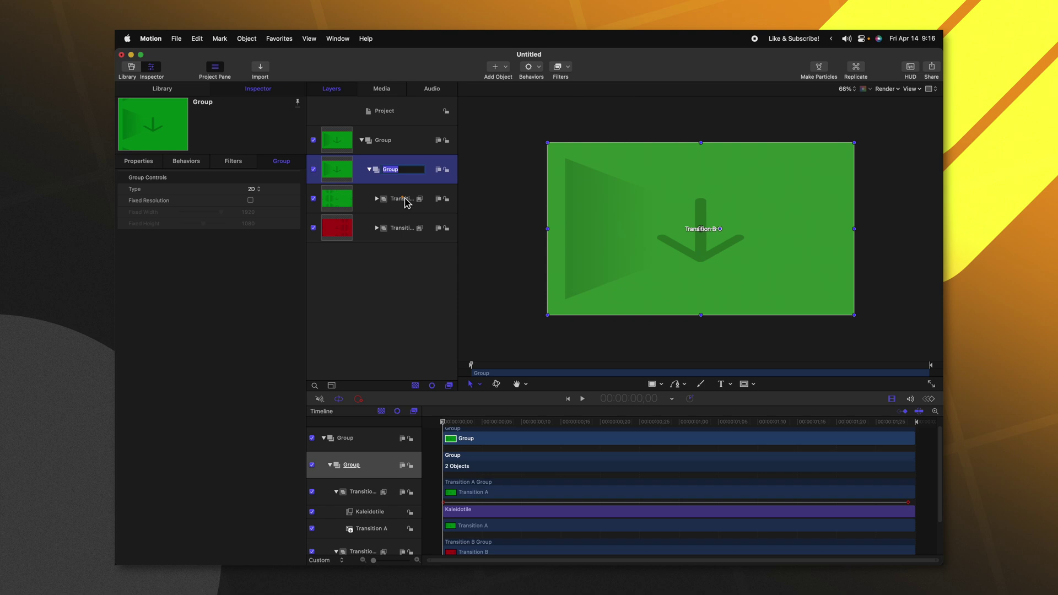
Rename the group Rotation and add a Ramp behavior to its Rotation parameter.
text(tation)
key(Return)
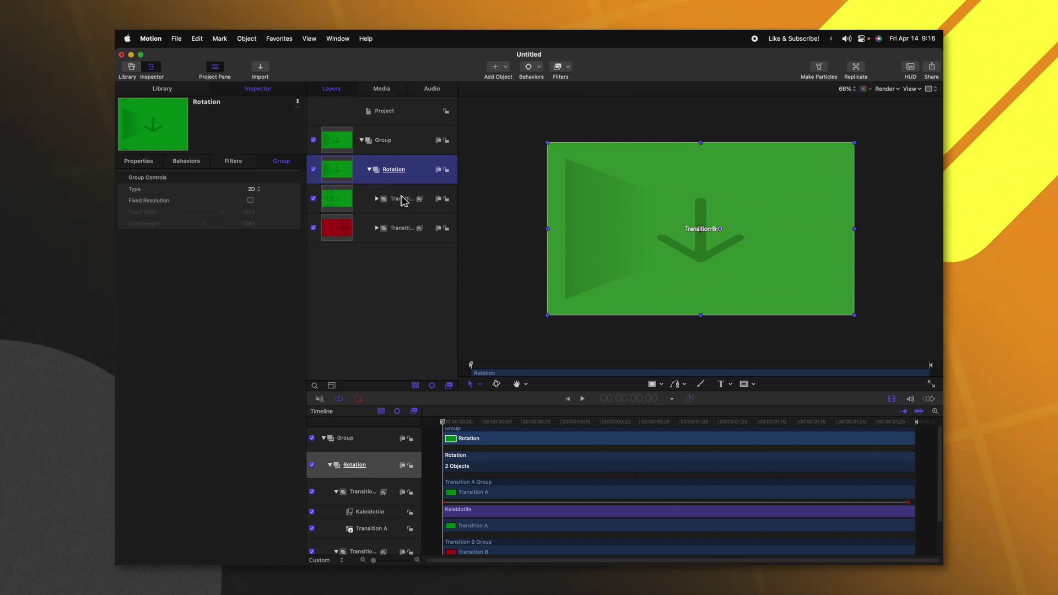
click(135, 162)
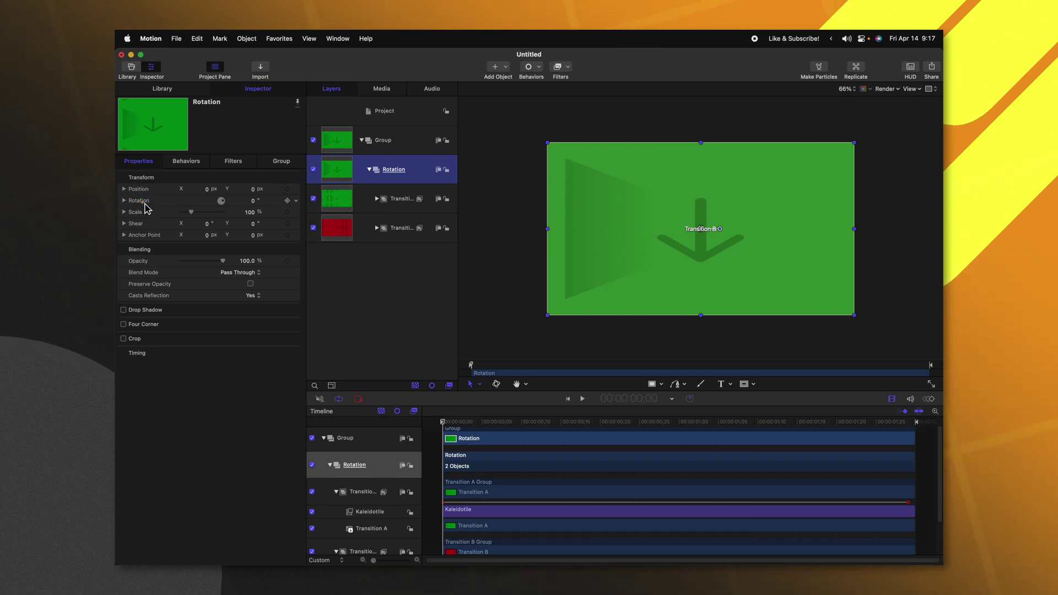
click(296, 201)
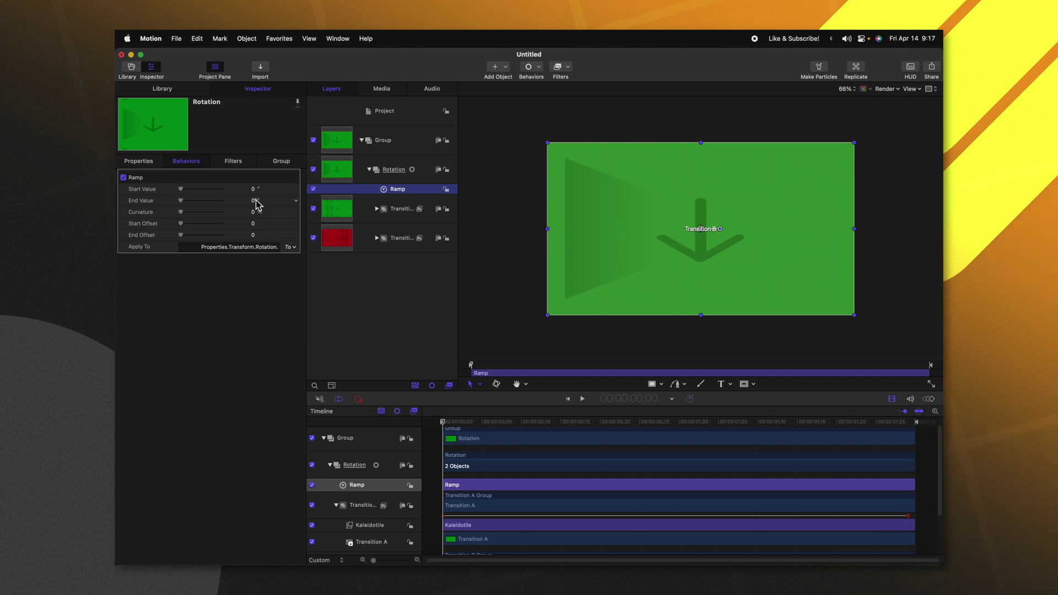
Set the Ramp end value to 3600° with 100% curvature and play it back.
text(3600.0)
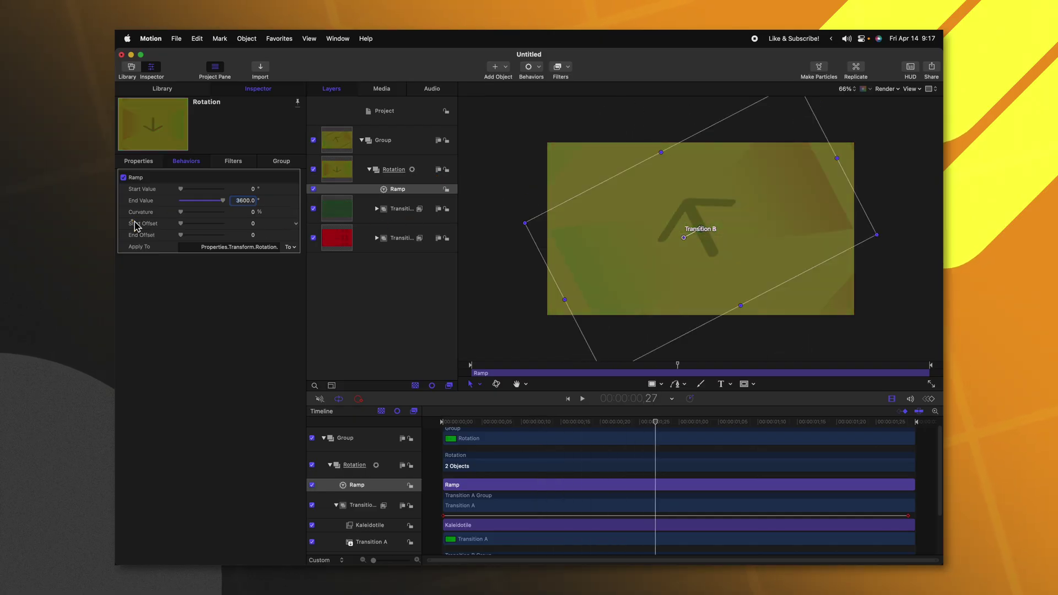
drag(182, 214, 293, 229)
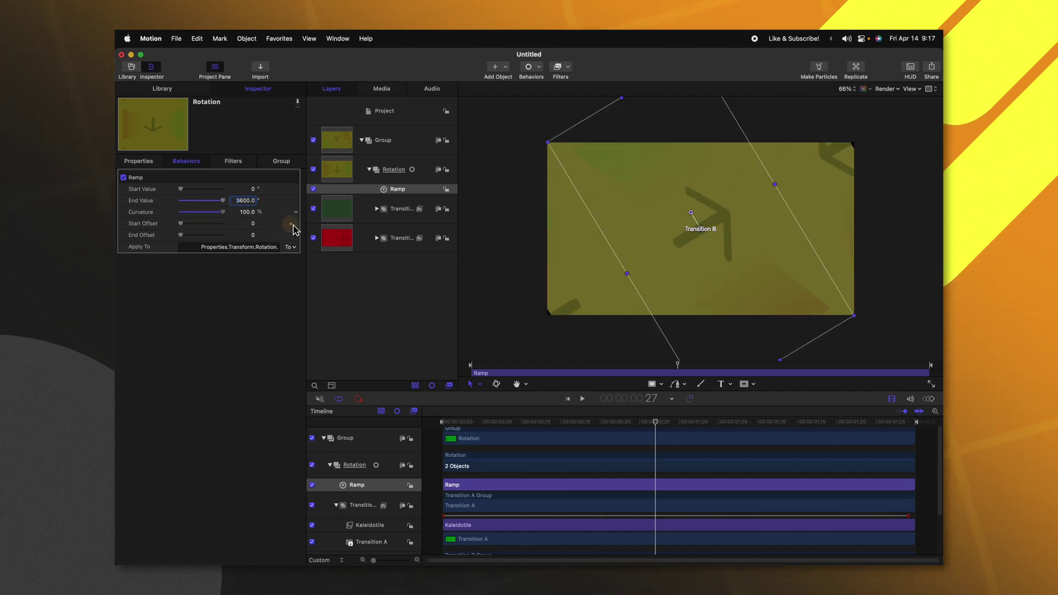
key(space)
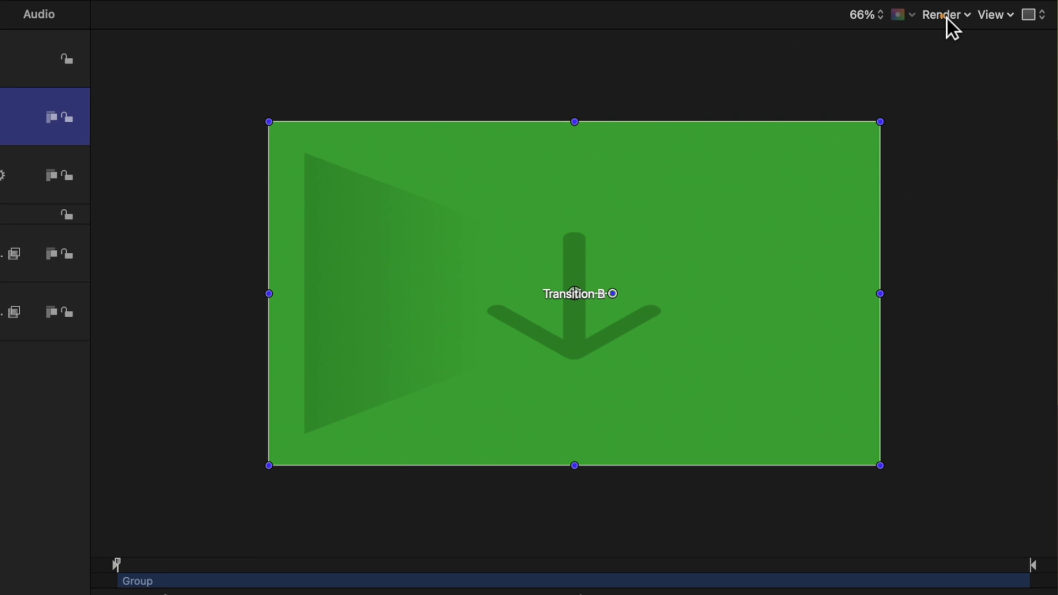
Rename the top group Radial Group and apply a Radial Blur filter to it.
click(902, 67)
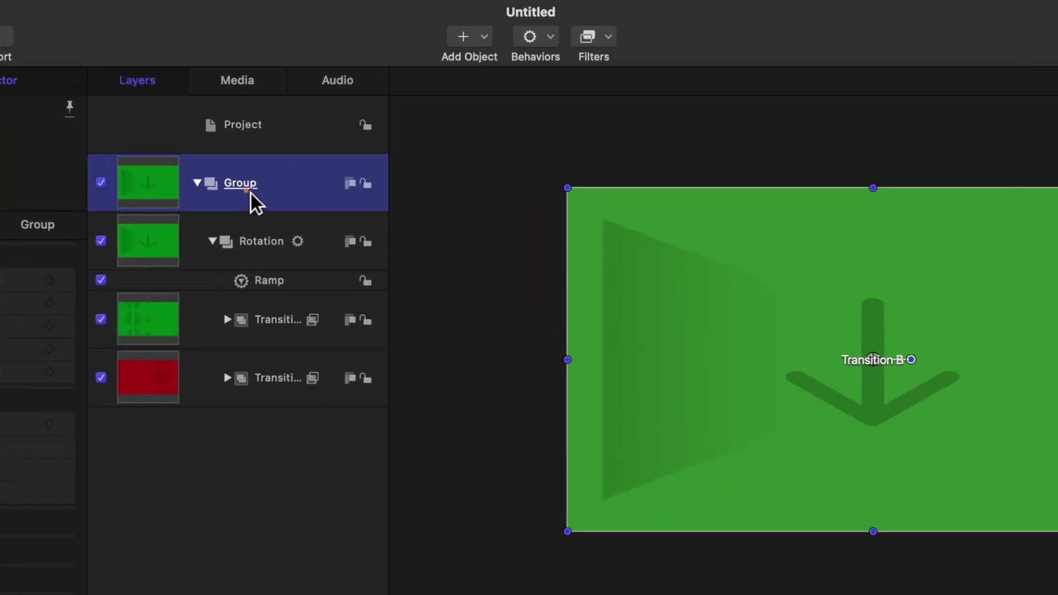
double_click(232, 184)
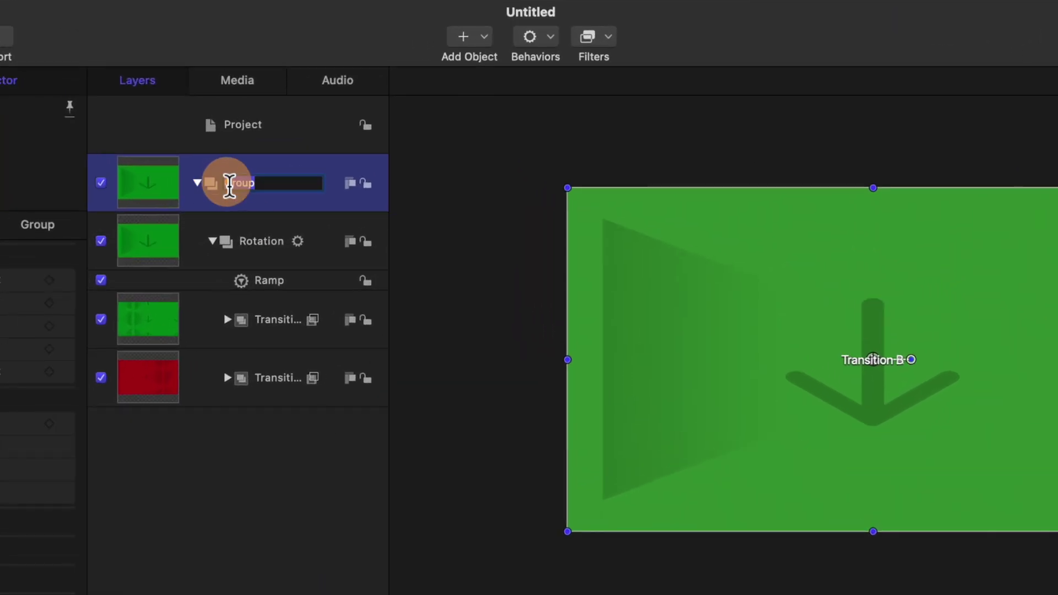
click(602, 43)
mouse_move(763, 89)
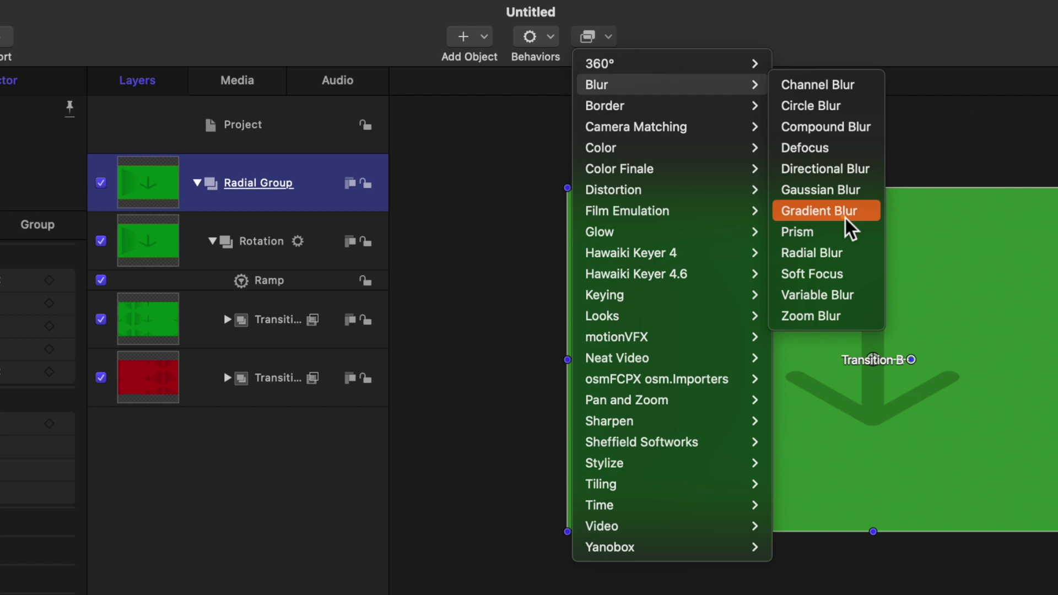
click(843, 253)
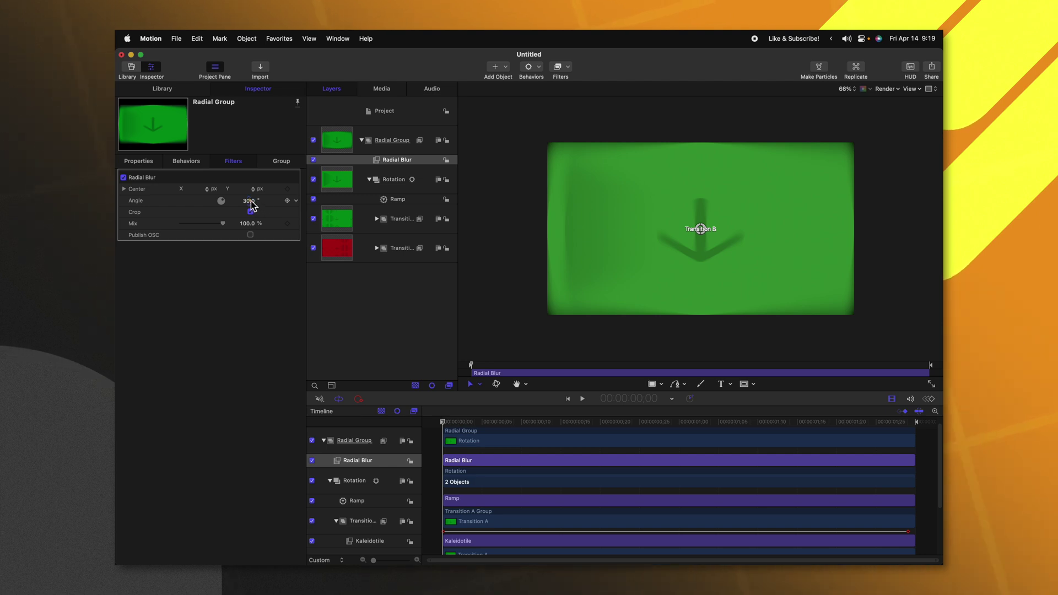
Keyframe the blur angle at 0° at the start, 38° at one second, and 0° at the end, then play.
drag(251, 204, 251, 205)
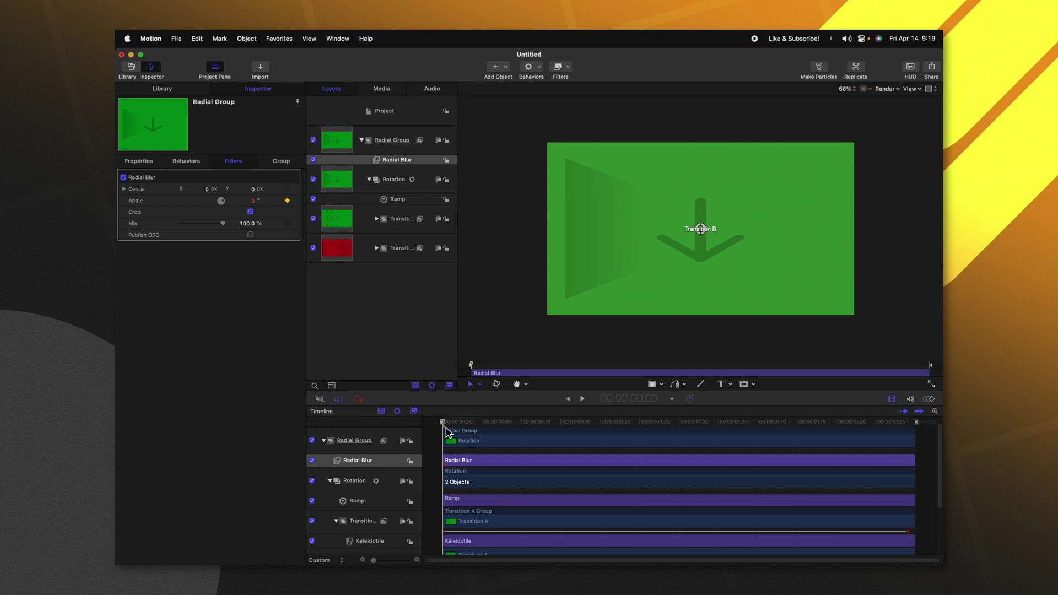
drag(518, 428, 679, 428)
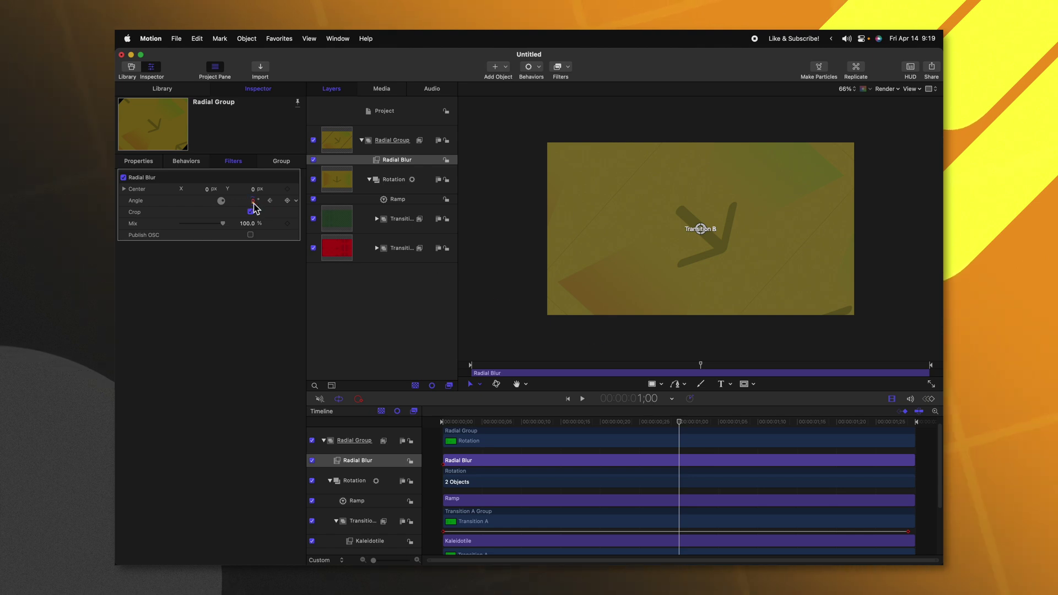
drag(253, 201, 274, 200)
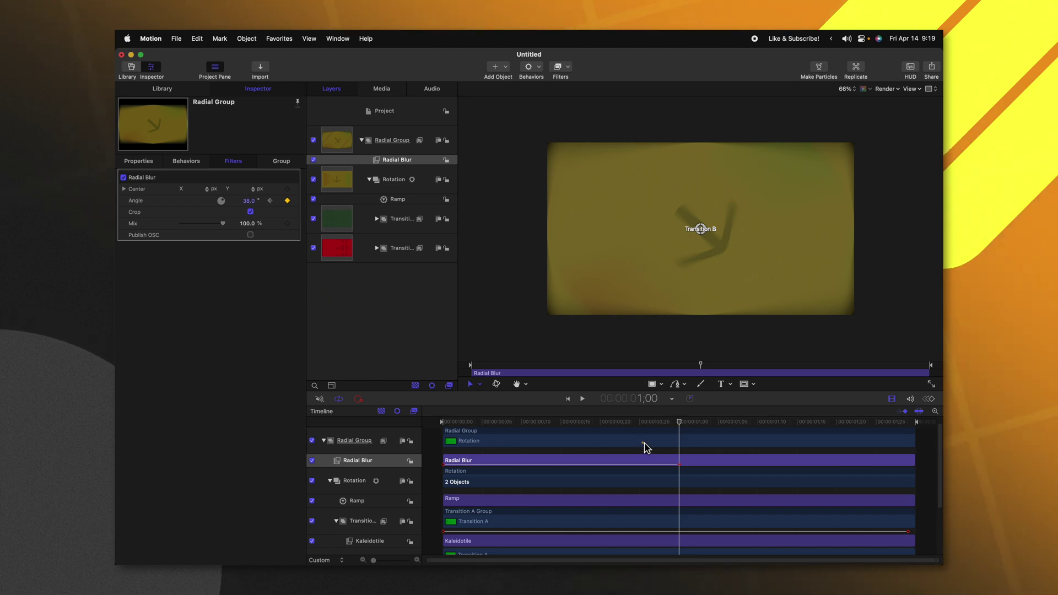
click(752, 427)
drag(776, 438, 939, 434)
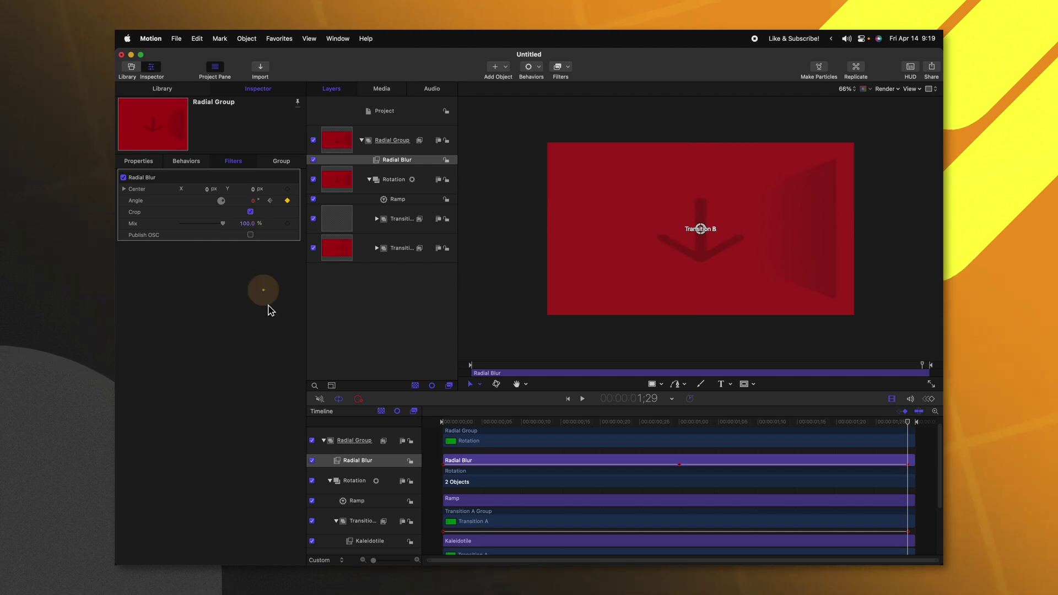
key(space)
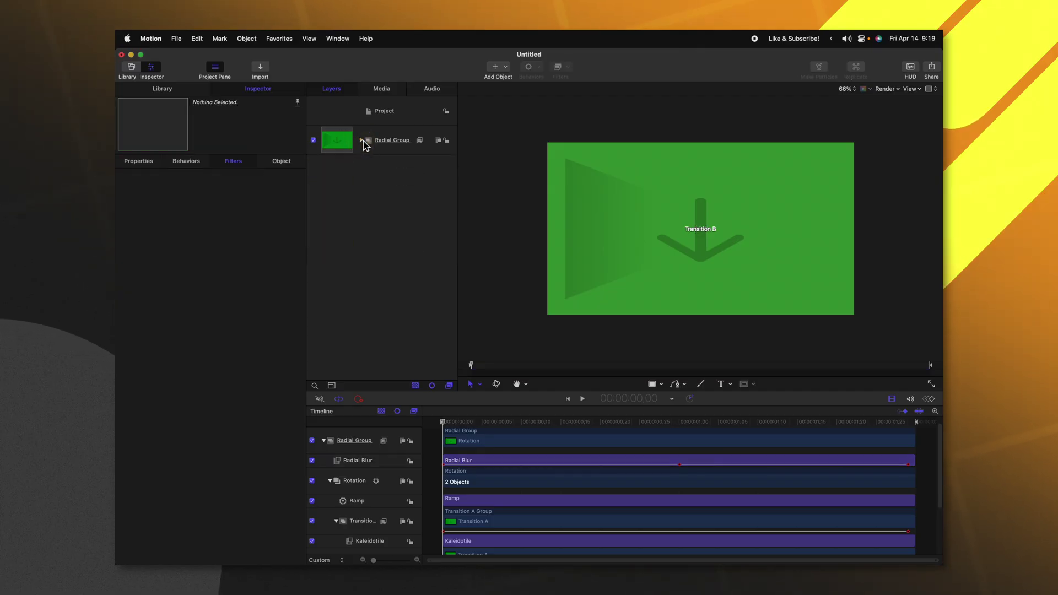
Add a Drop Zone in its own group at the top of the layers and name the group Drop Zone Group.
click(505, 67)
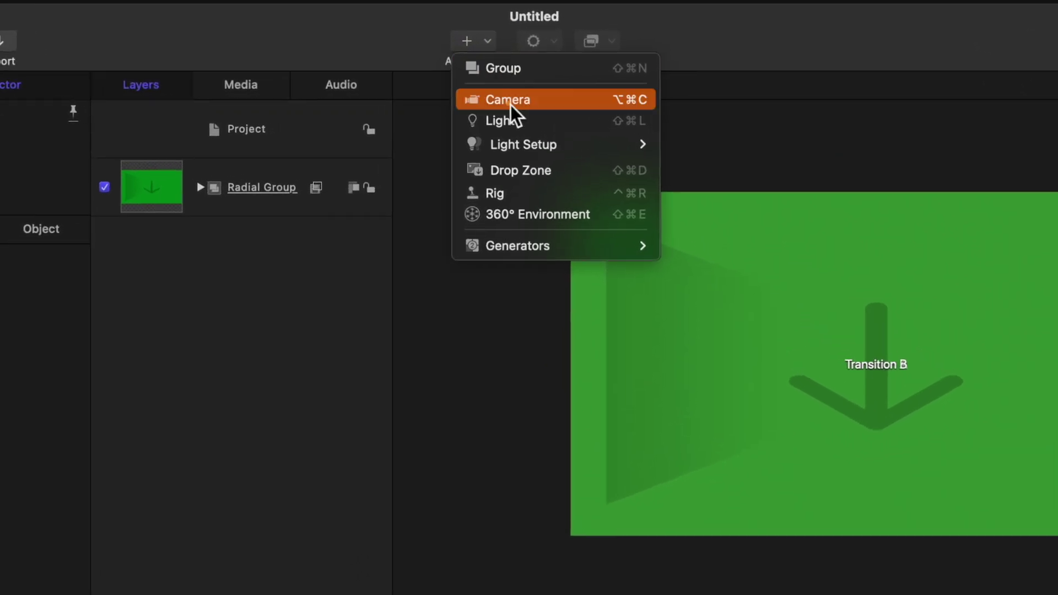
click(550, 169)
drag(163, 276, 162, 160)
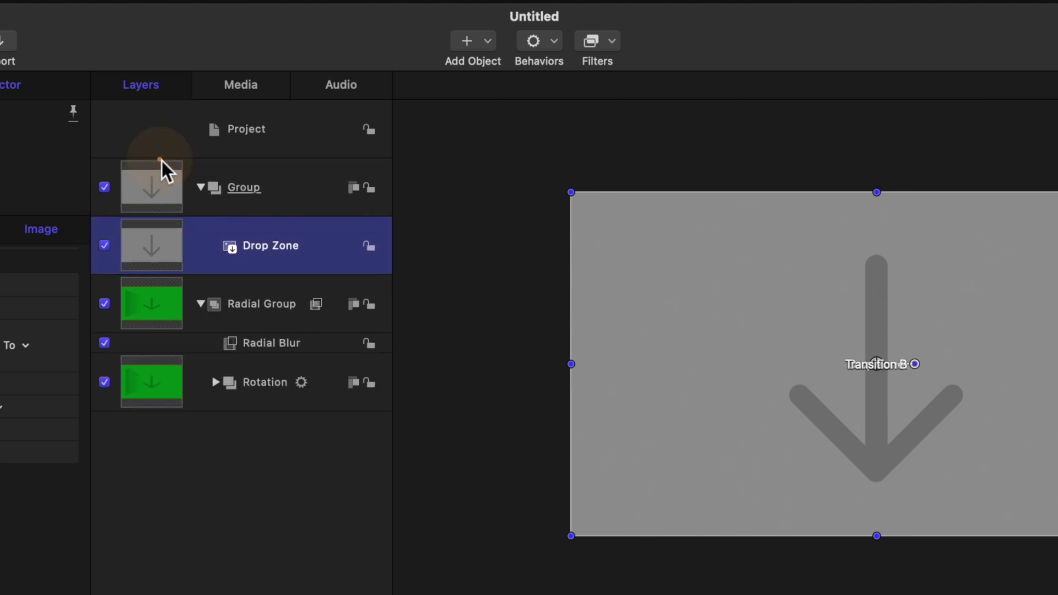
click(238, 189)
click(239, 190)
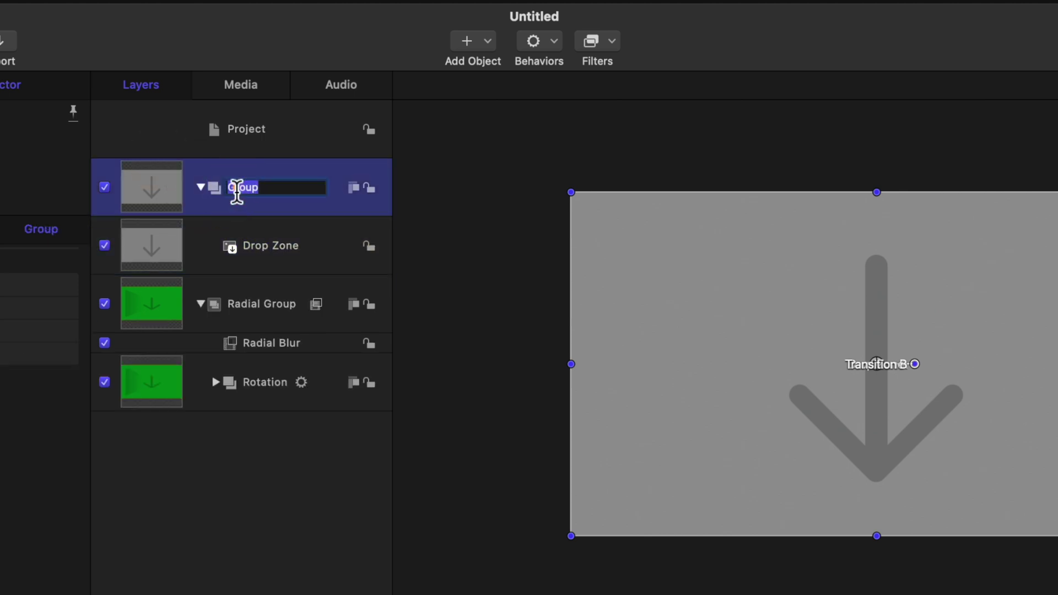
click(270, 245)
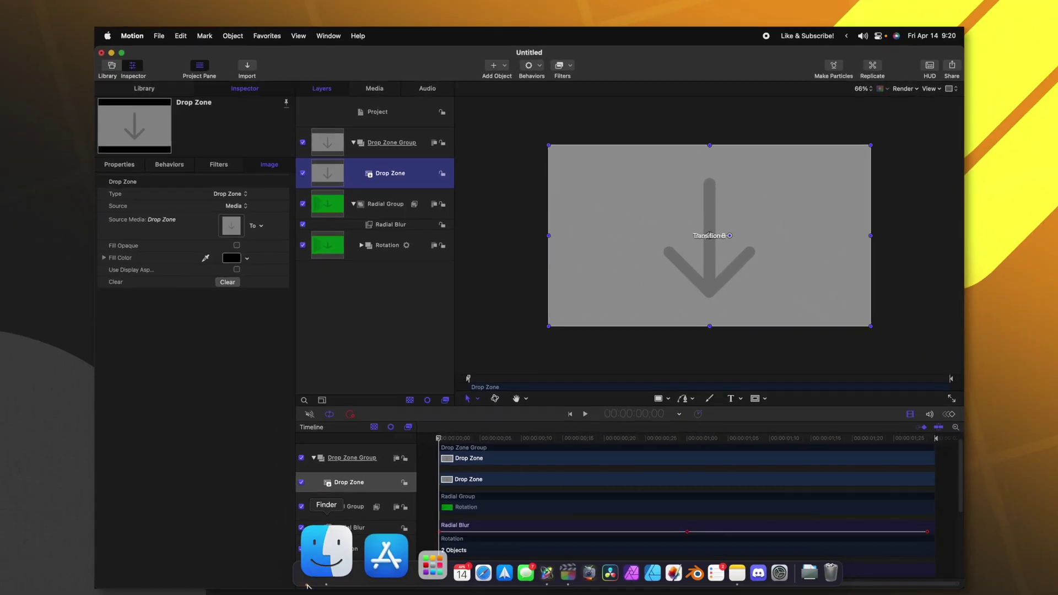
Drag the TheFinalCutBro cartoon logo PNG from Finder onto the Drop Zone, then close Finder.
click(263, 542)
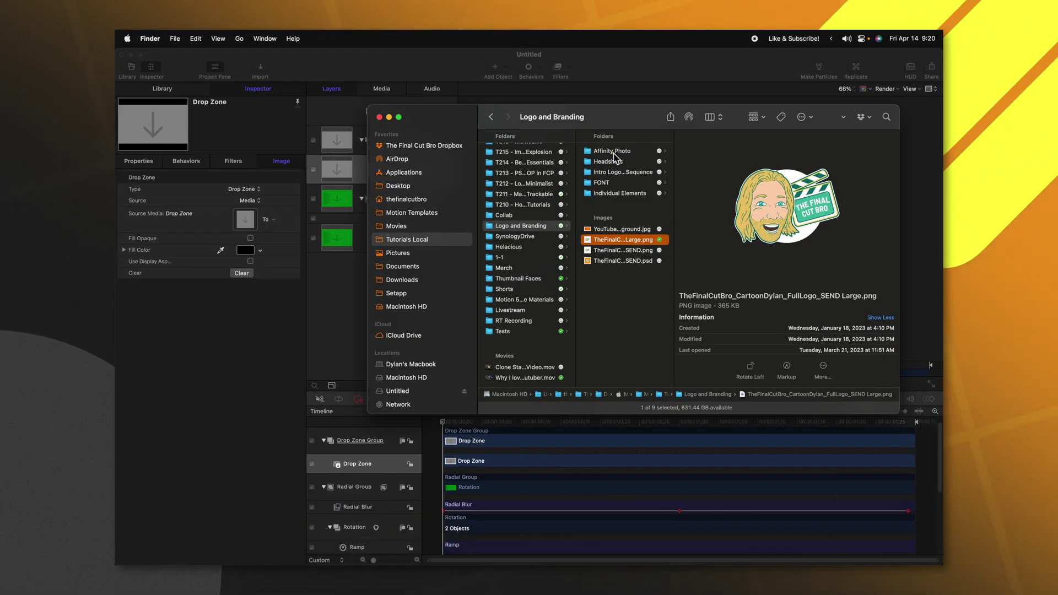
drag(628, 114, 690, 116)
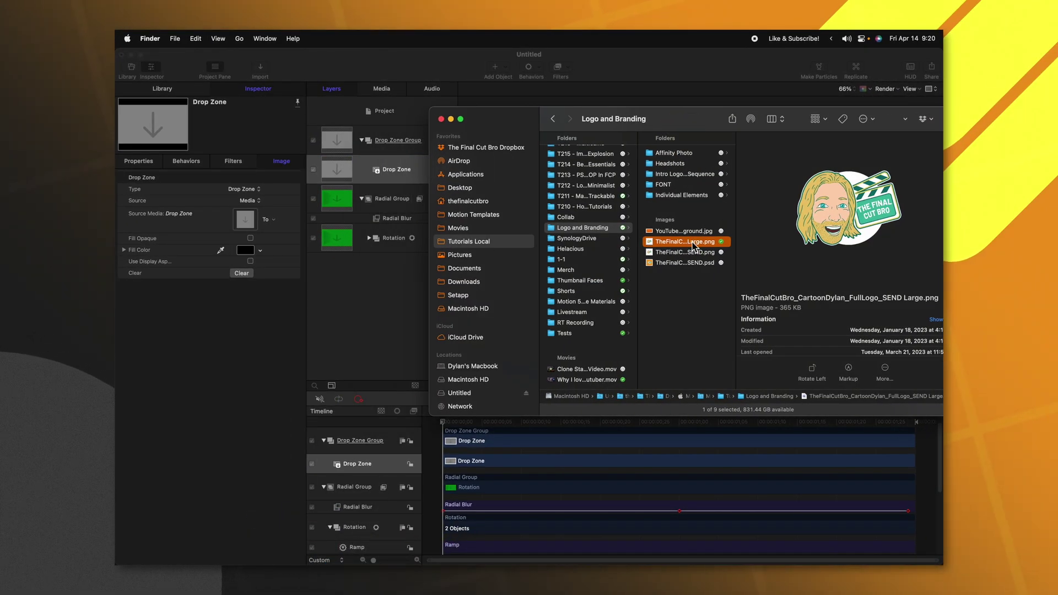
drag(677, 253, 370, 171)
click(440, 119)
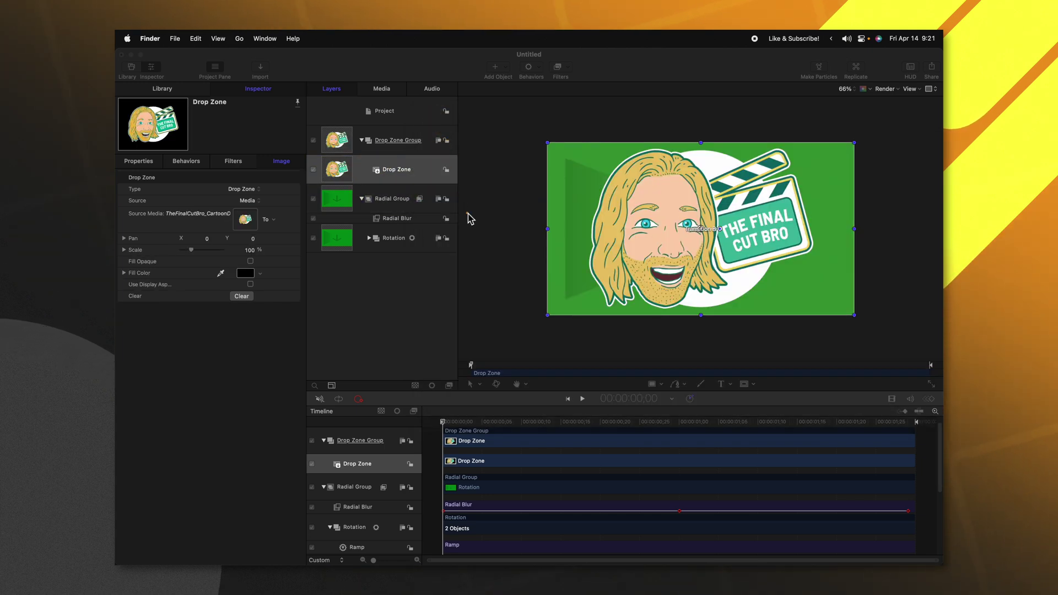
Scrub through the transition in Motion and show the Drop Zone Group's transform properties.
click(521, 429)
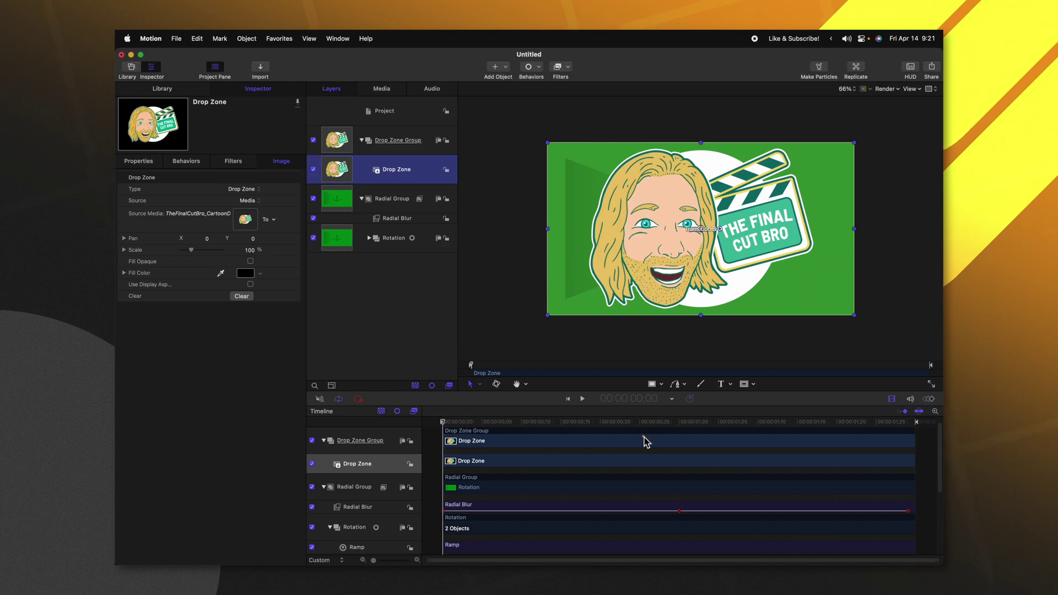
drag(643, 423, 439, 425)
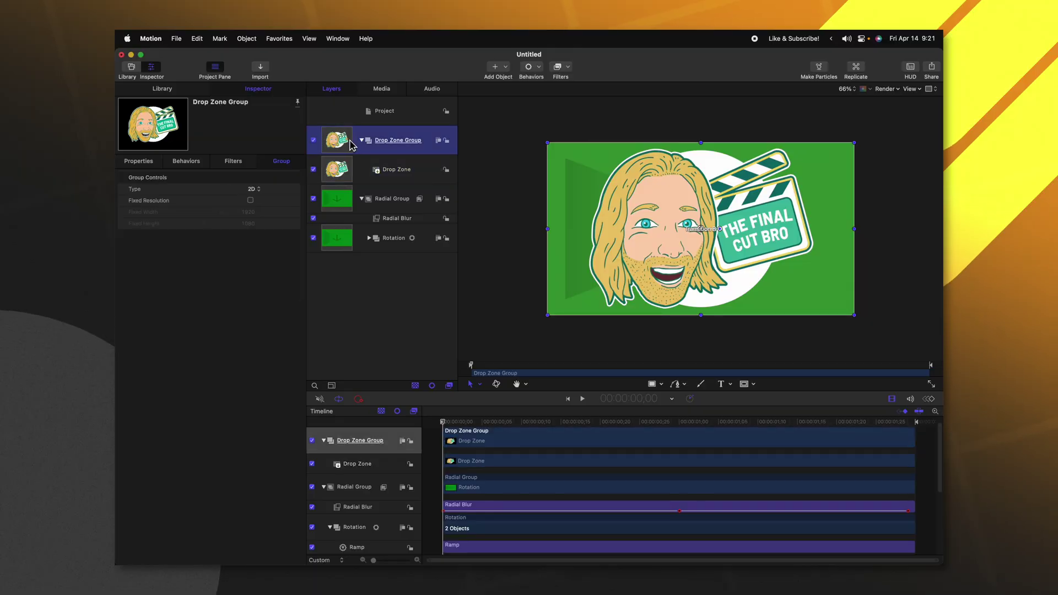
click(146, 164)
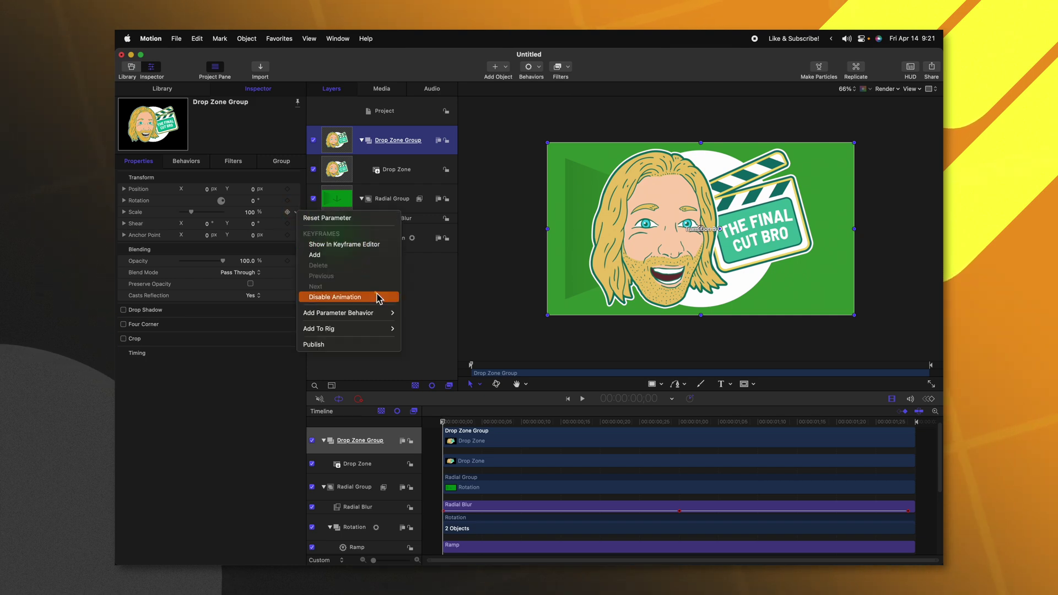
Add an Oscillate behavior to Scale at speed 15 and play it back to preview.
mouse_move(377, 313)
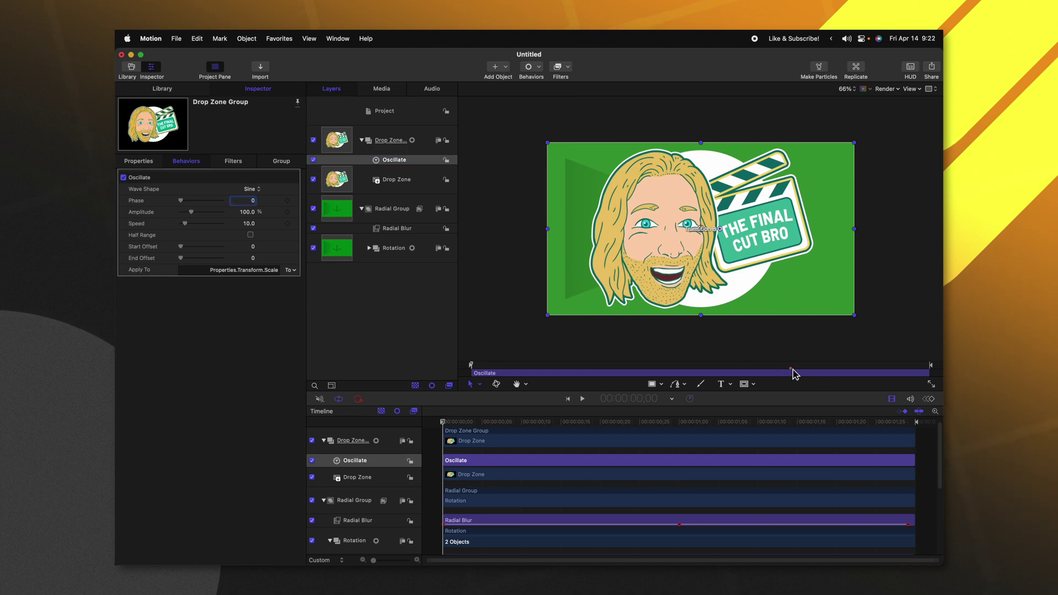
click(931, 400)
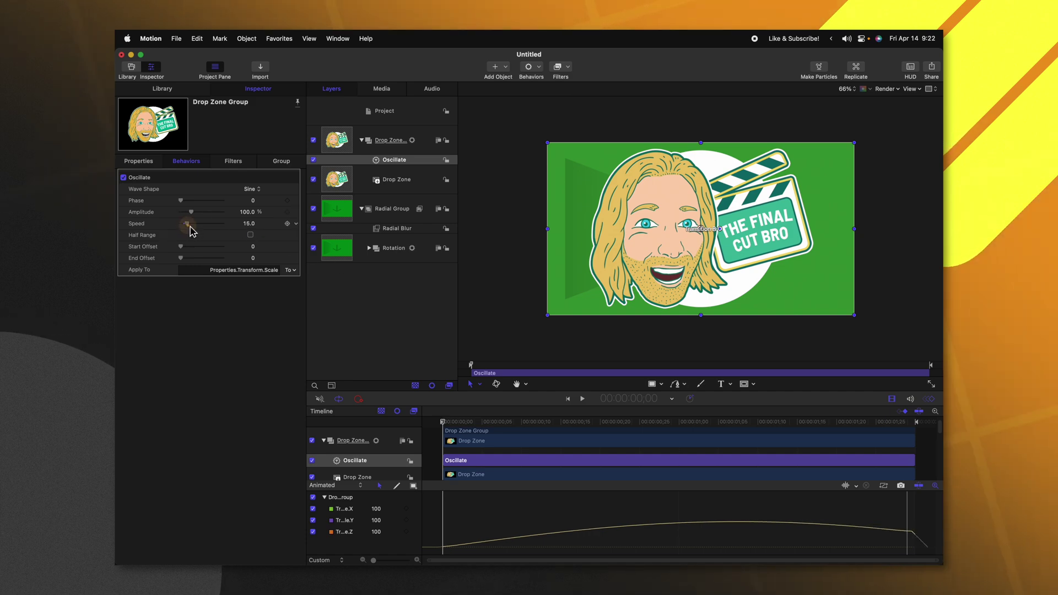
drag(190, 225, 190, 226)
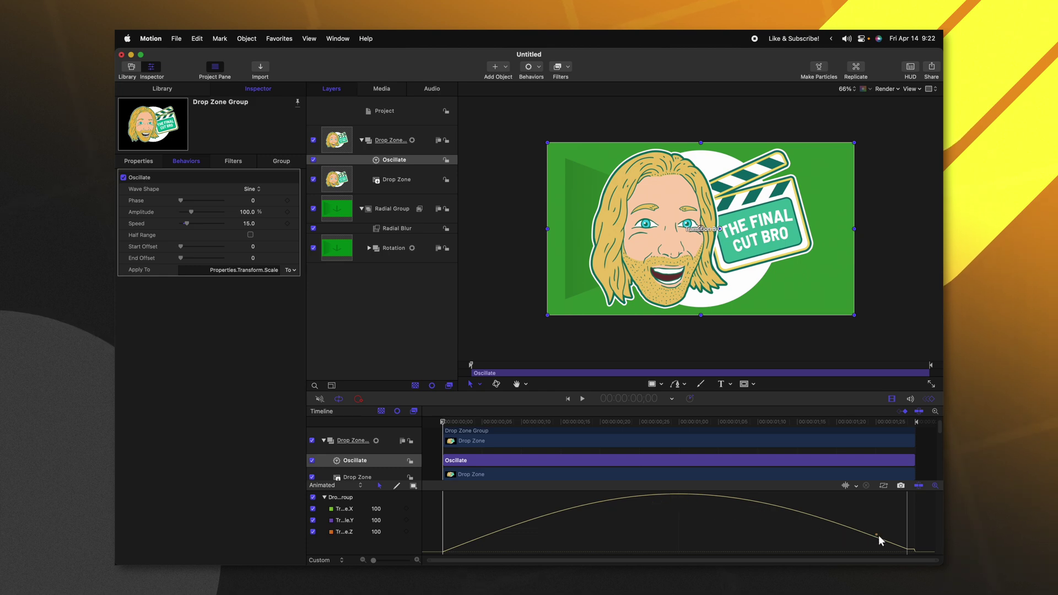
key(space)
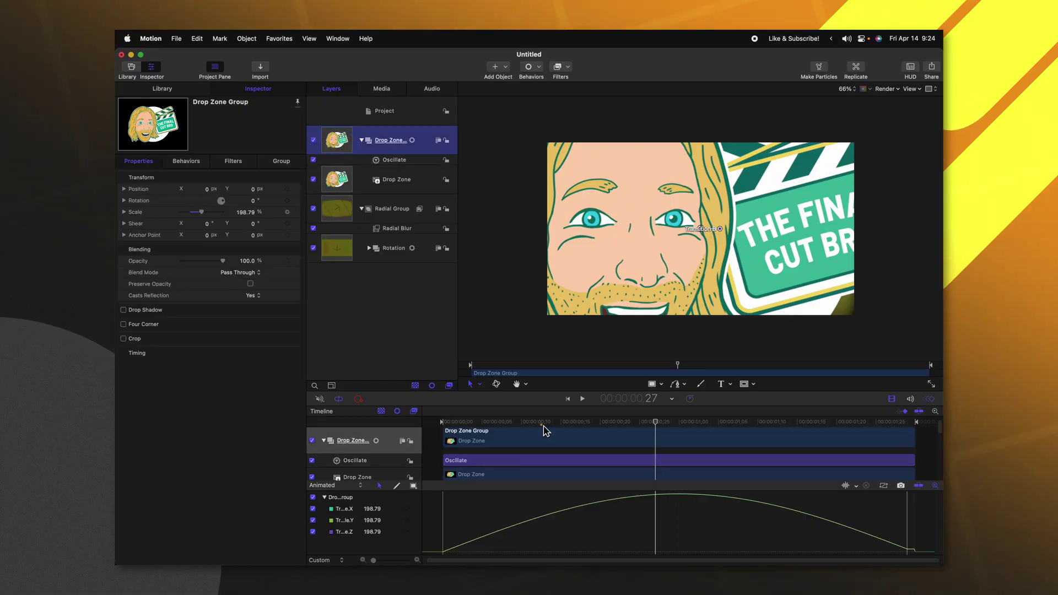
key(Home)
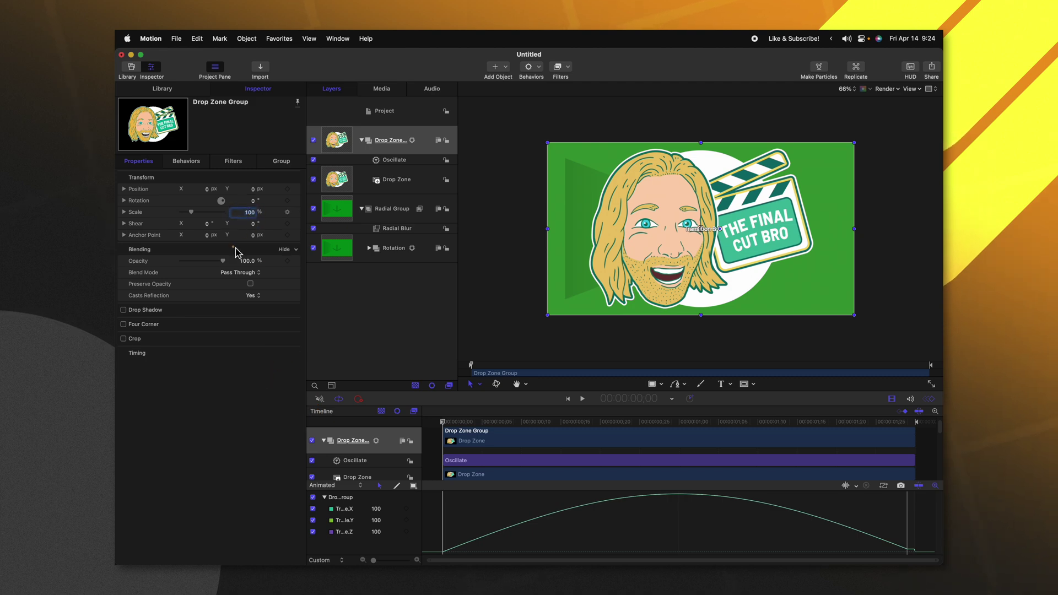
key(space)
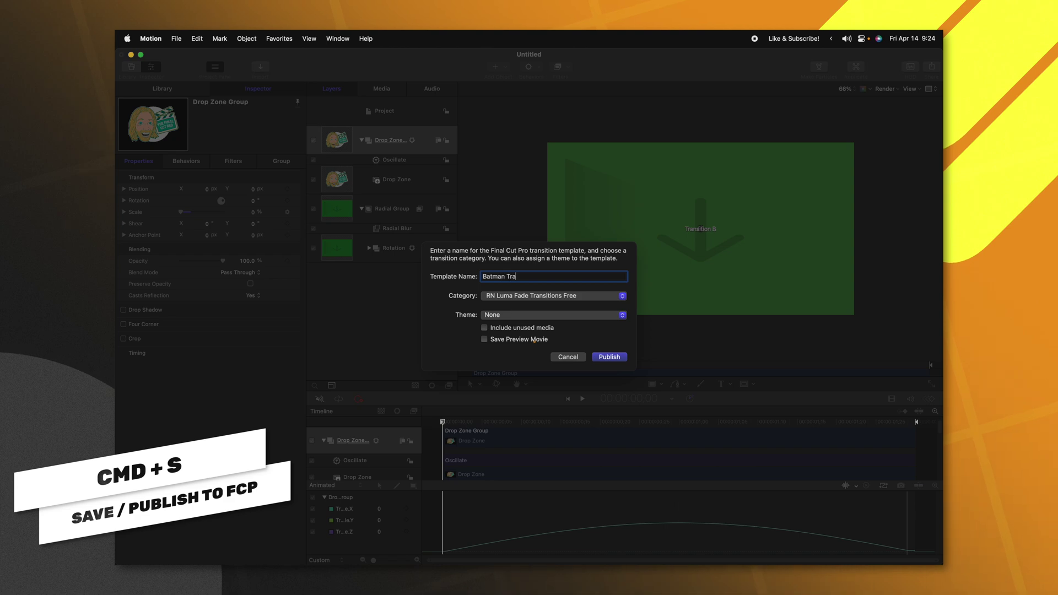
File the Batman Transition template under the FCB Transitions category.
click(550, 296)
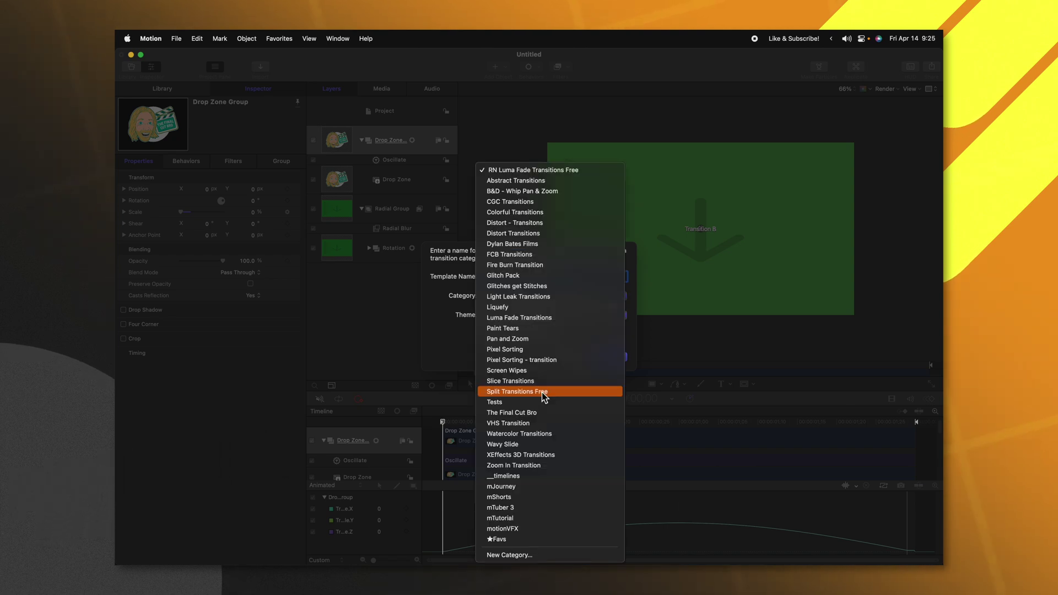
click(538, 255)
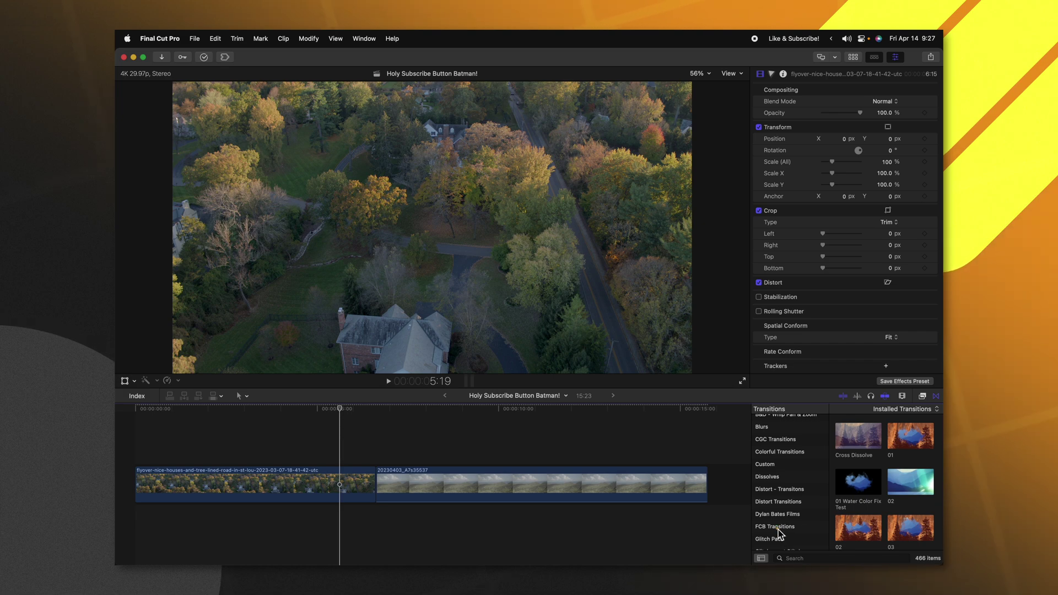
Place Batman Transition from FCB Transitions between the two clips and play it back.
click(777, 528)
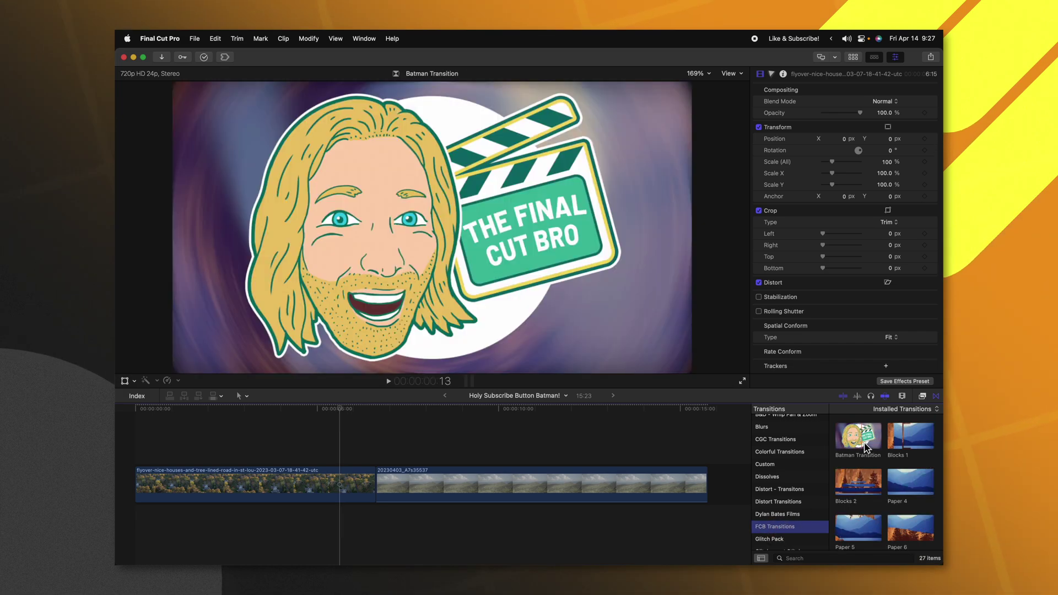
drag(864, 448, 380, 484)
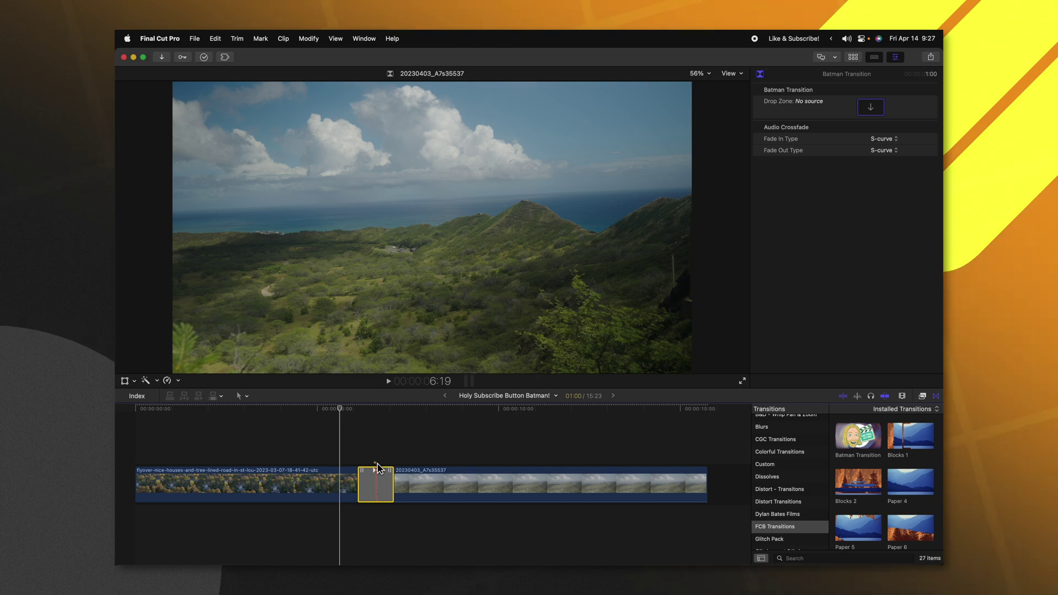
key(space)
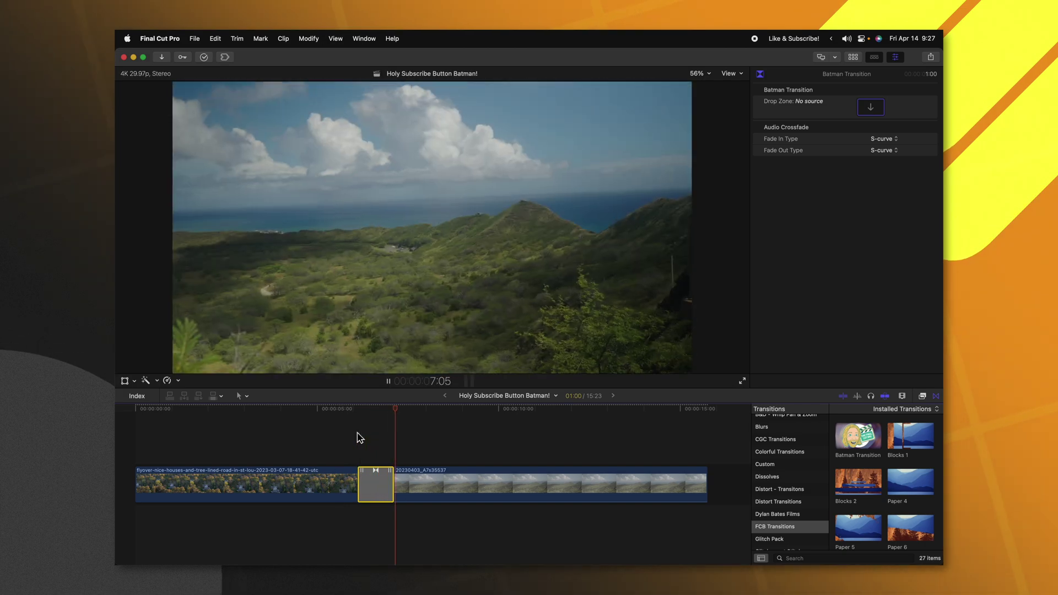
key(space)
key(space)
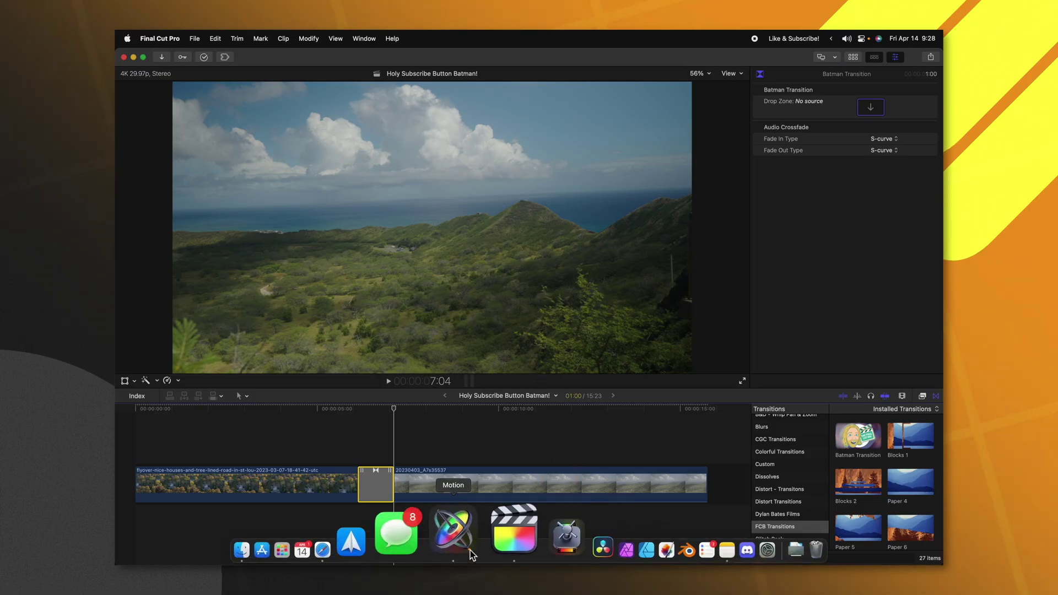
Set the project to 2.0 seconds with Override FCP Duration on and re-save the template.
click(463, 536)
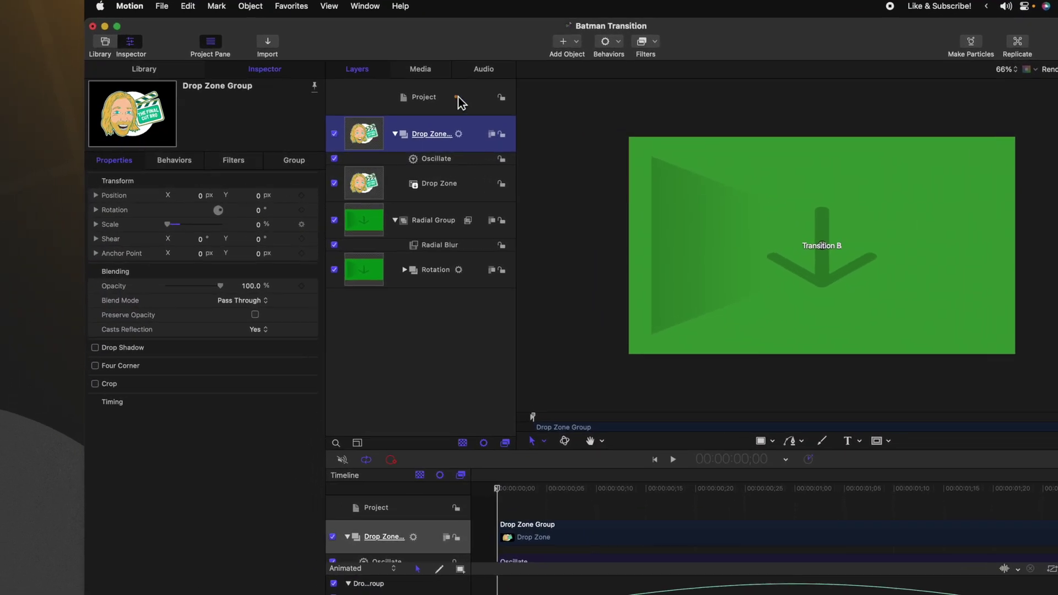
click(386, 111)
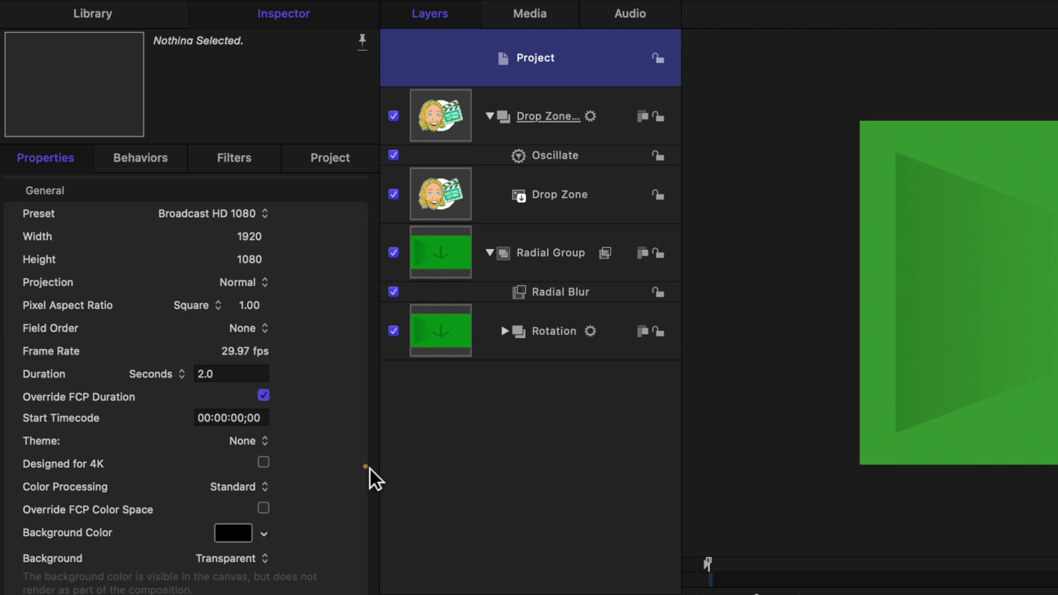
key(super+s)
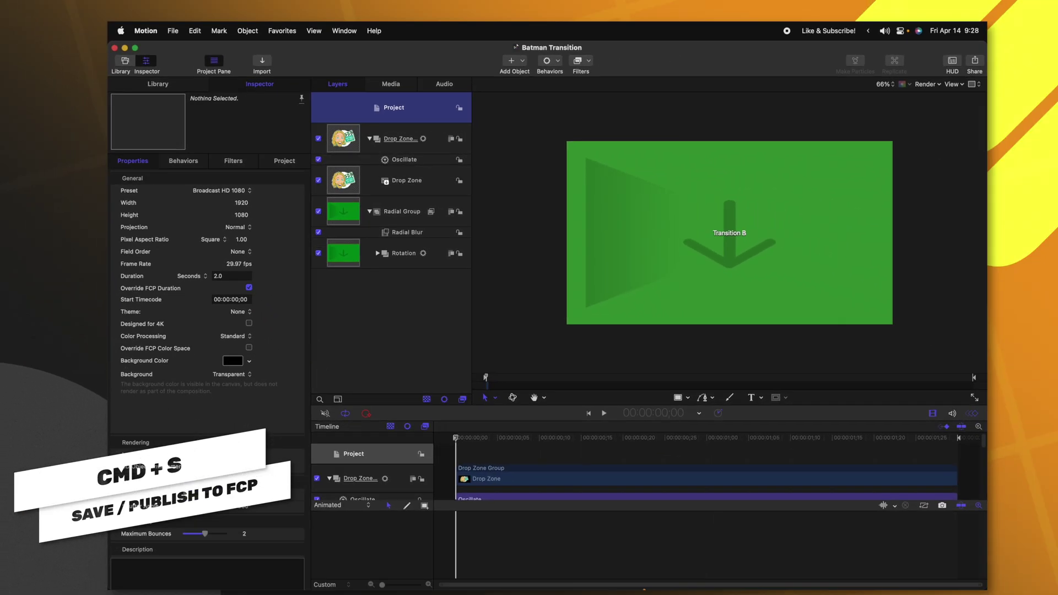
mouse_move(544, 557)
click(483, 533)
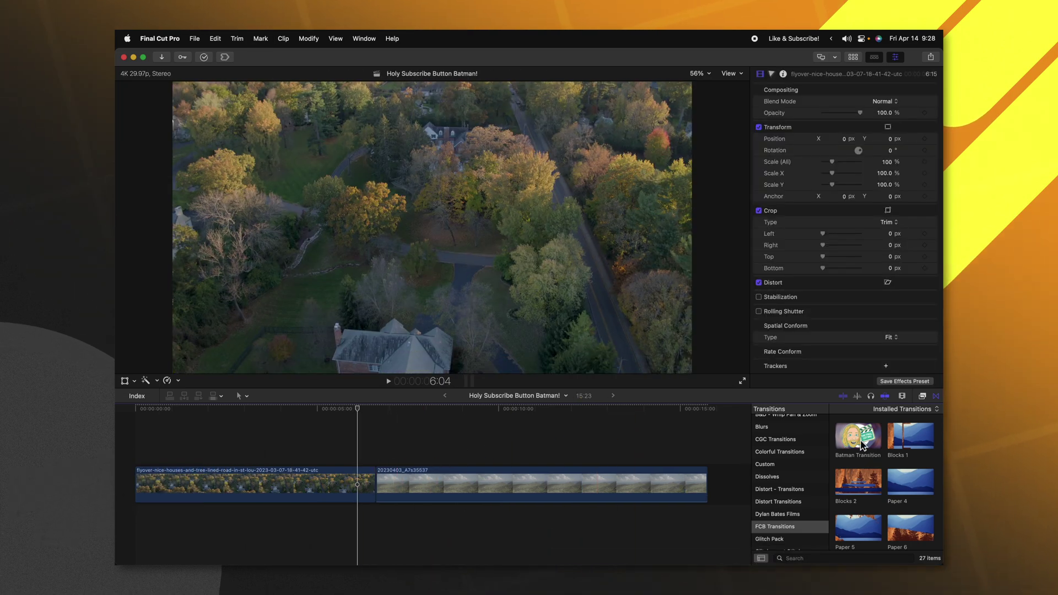
Drop Batman Transition onto the edit point again so it runs 2:00.
mouse_move(376, 481)
mouse_down()
mouse_move(435, 482)
mouse_move(376, 482)
mouse_up()
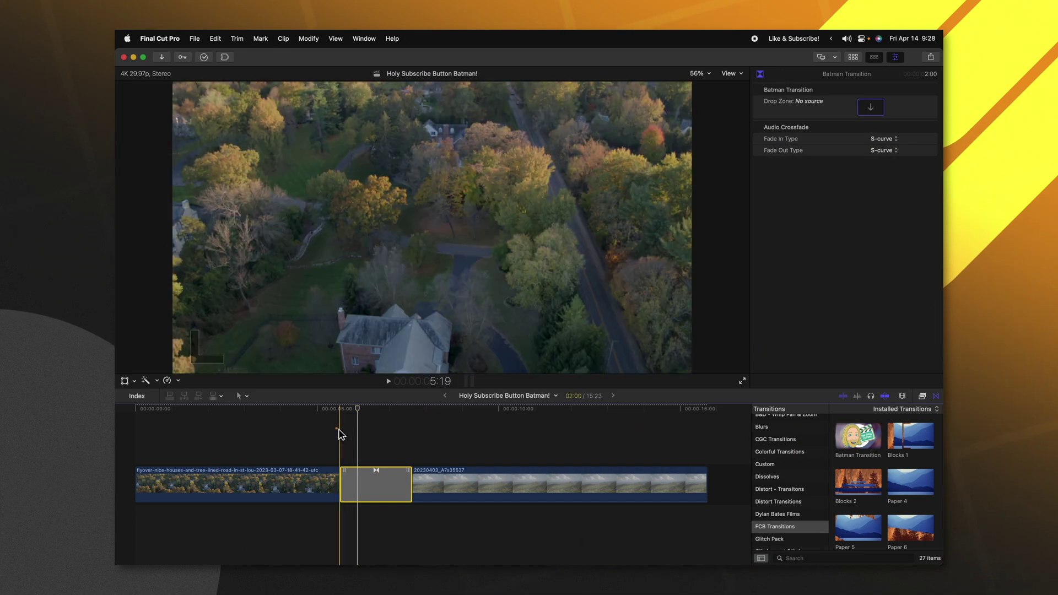